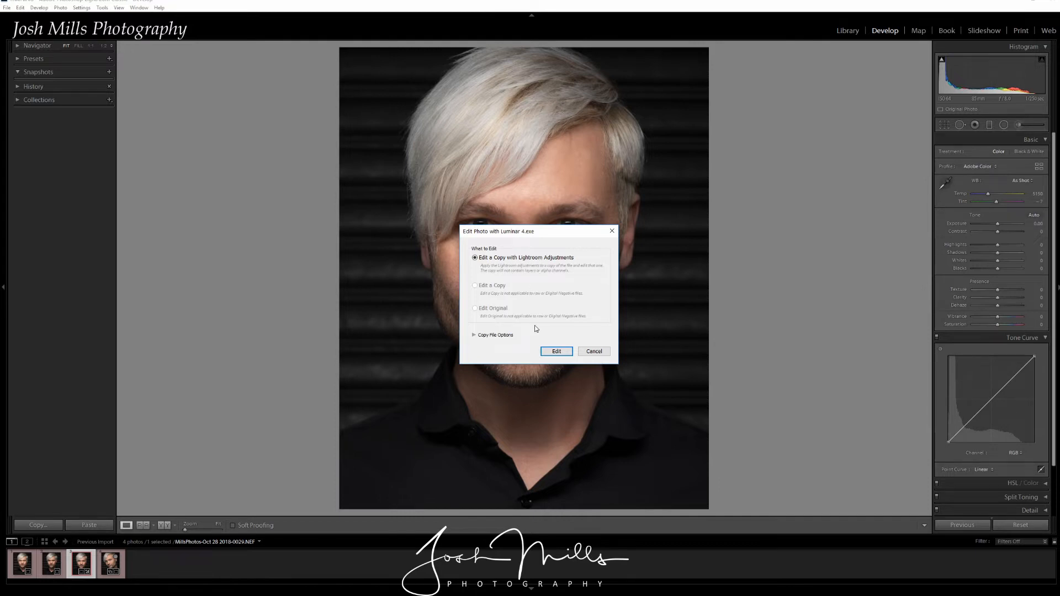
- Set the copy's resolution to 300 in the copy file options and open the portrait for editing in Luminar 4
{"action": "left_click", "coordinate": [474, 335]}
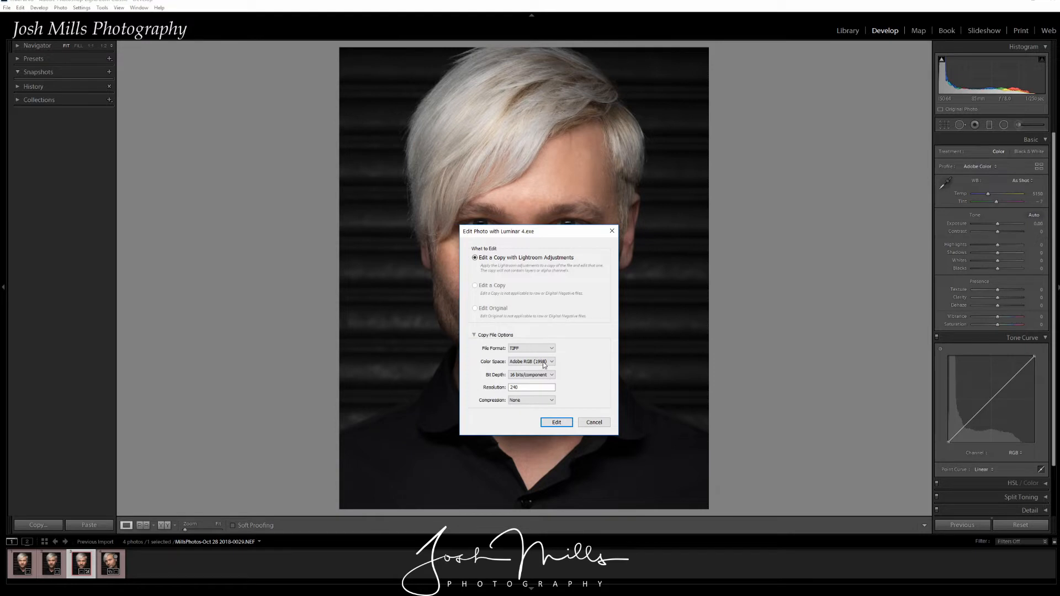
{"action": "double_click", "coordinate": [520, 387]}
{"action": "type", "text": "300"}
{"action": "left_click", "coordinate": [555, 423]}
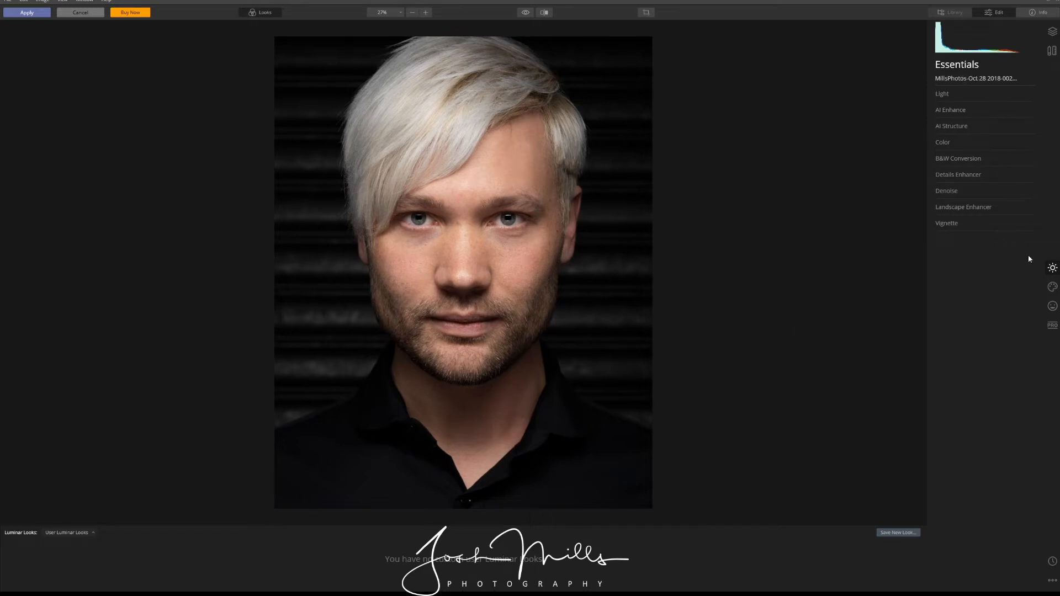
- Smooth the face with the AI Skin Enhancer, enabling AI Skin Defects Removal and setting Amount to 74
{"action": "left_click", "coordinate": [1052, 307]}
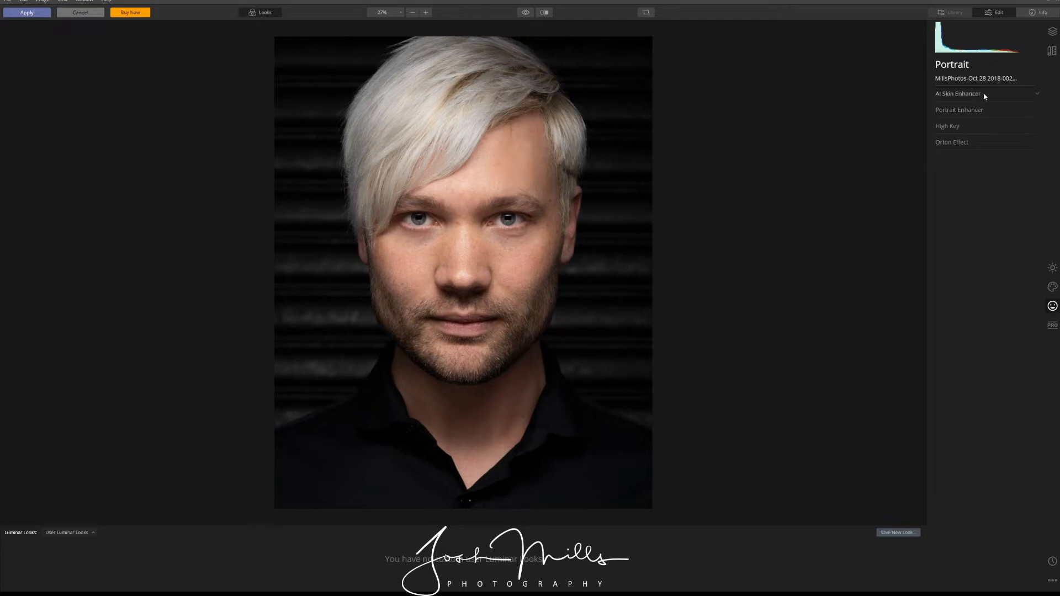
{"action": "left_click", "coordinate": [1030, 93]}
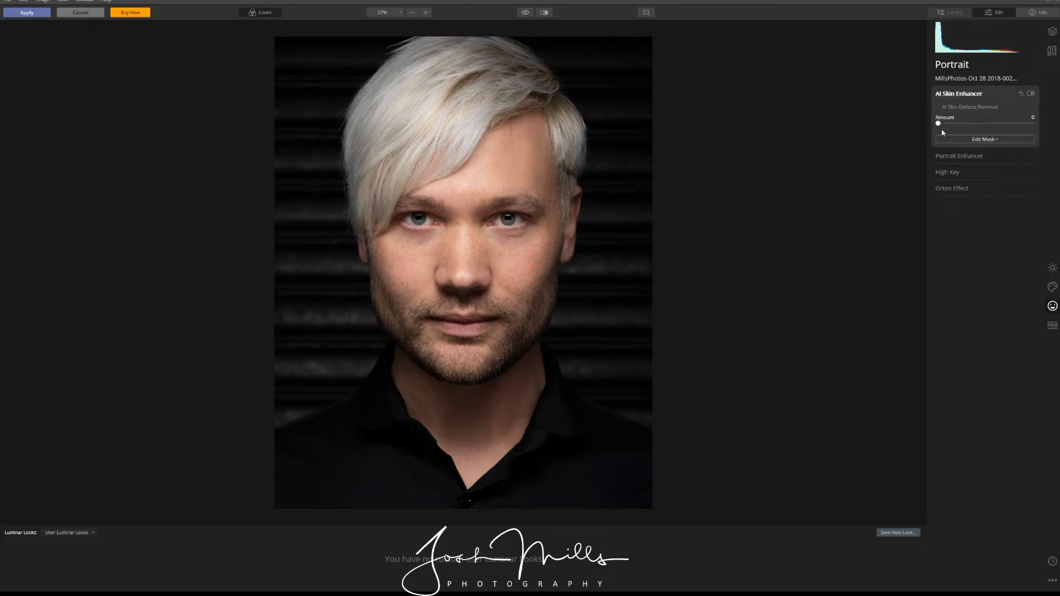
{"action": "left_click", "coordinate": [465, 224]}
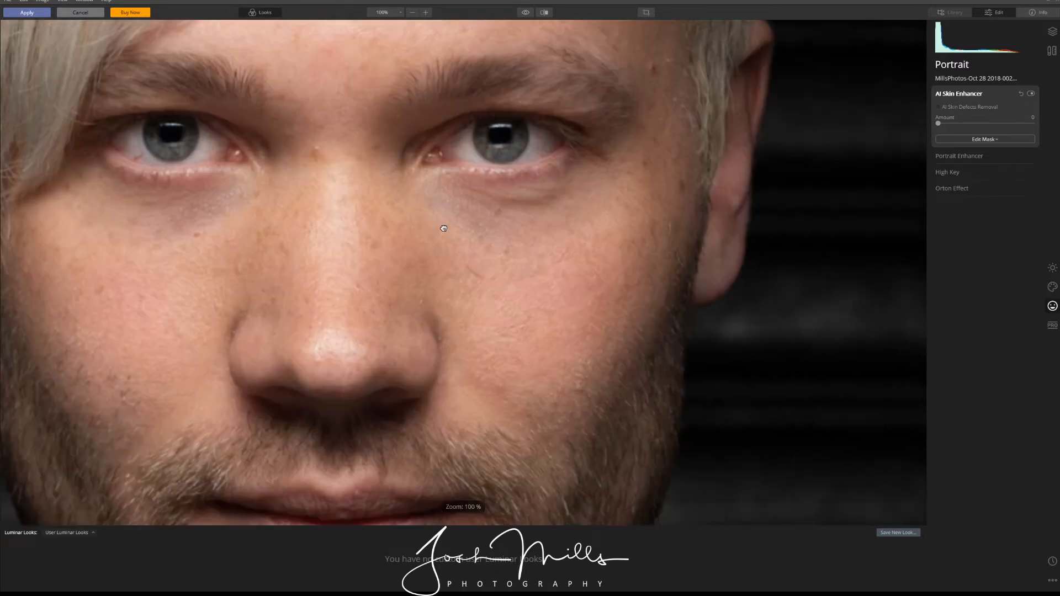
{"action": "left_click_drag", "start_coordinate": [444, 229], "coordinate": [437, 263]}
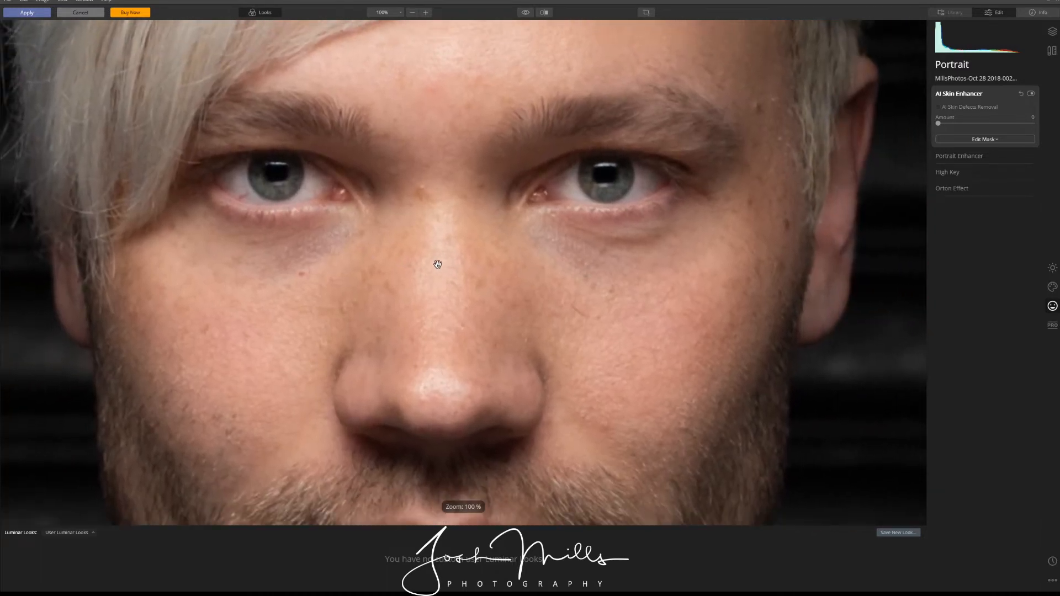
{"action": "left_click", "coordinate": [938, 107]}
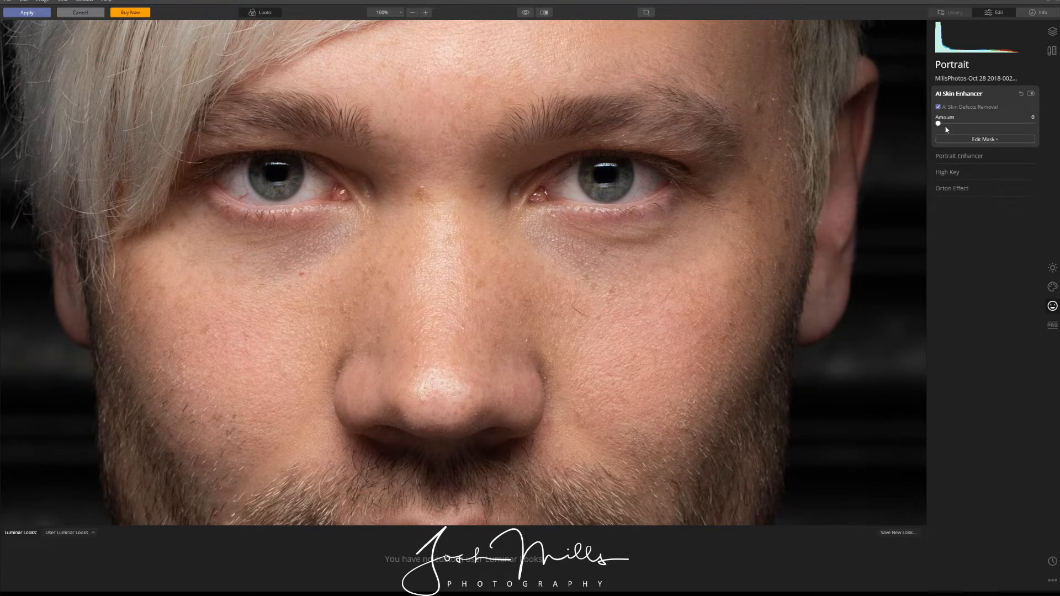
{"action": "left_click_drag", "start_coordinate": [939, 125], "coordinate": [1010, 126]}
- Compare the forehead before and after the skin retouch and lower the AI Skin Enhancer Amount to 60
{"action": "left_click_drag", "start_coordinate": [481, 81], "coordinate": [481, 324]}
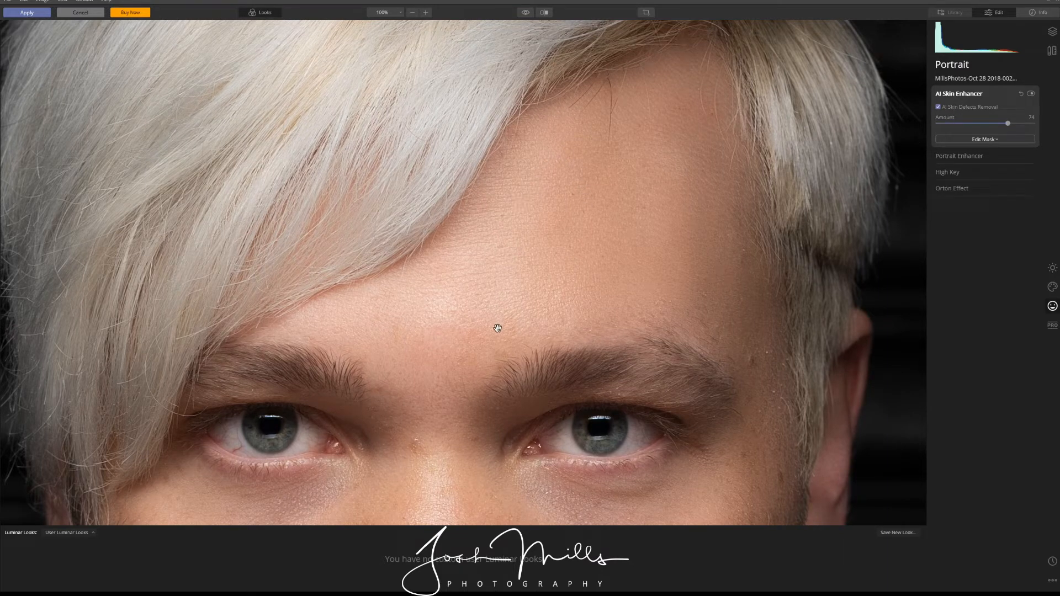
{"action": "left_click", "coordinate": [545, 14]}
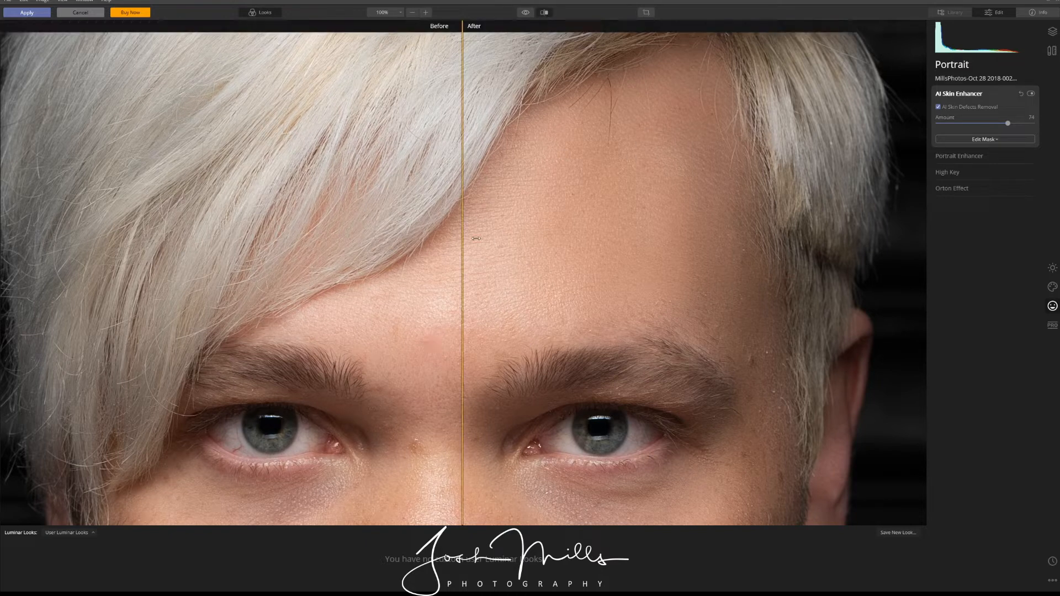
{"action": "left_click_drag", "start_coordinate": [461, 255], "coordinate": [432, 265]}
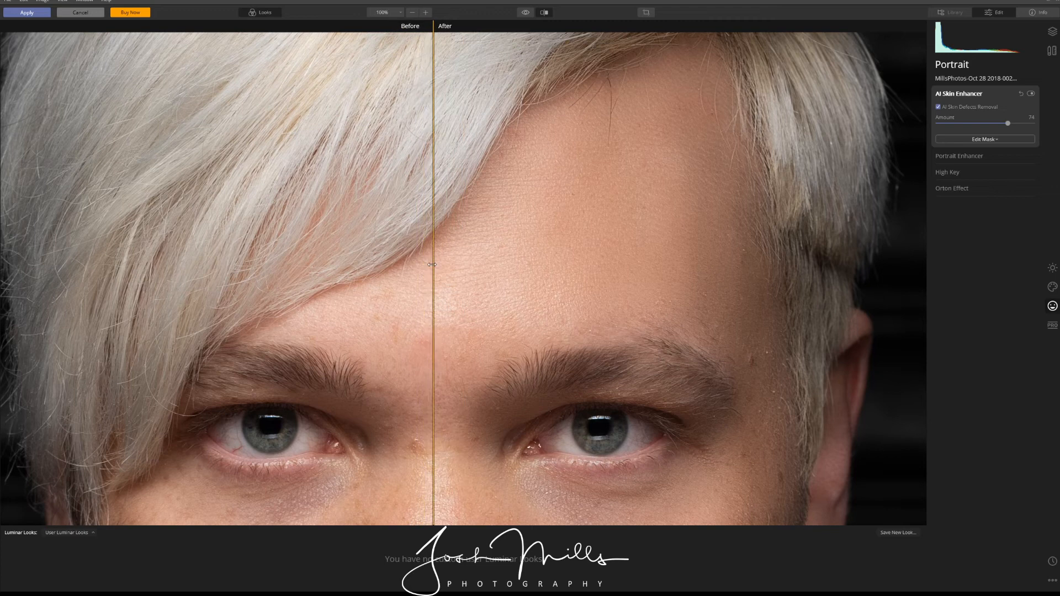
{"action": "left_click", "coordinate": [545, 13]}
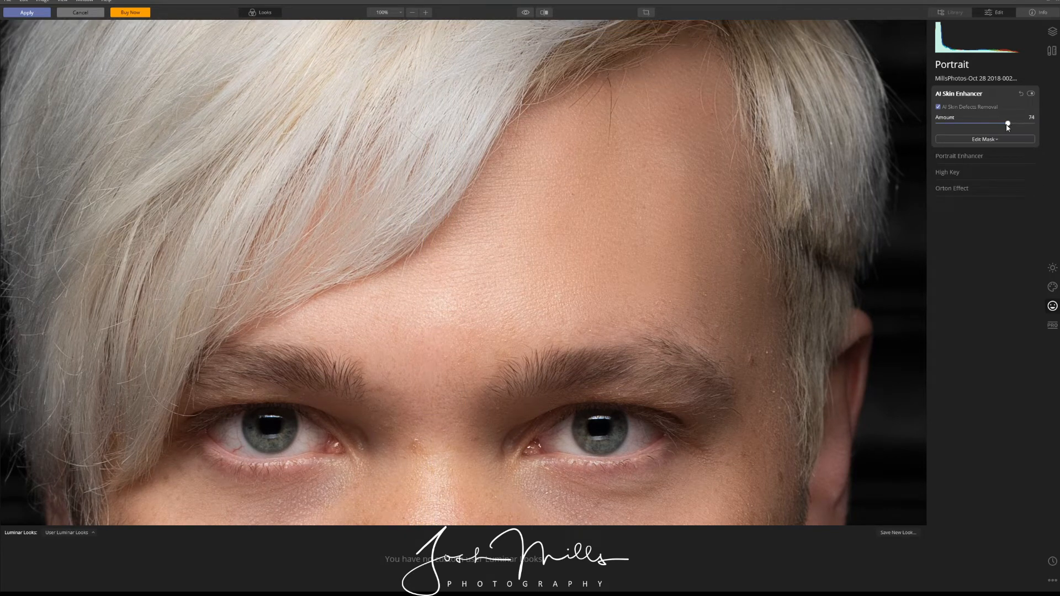
{"action": "left_click_drag", "start_coordinate": [1008, 124], "coordinate": [993, 129]}
{"action": "double_click", "coordinate": [422, 342]}
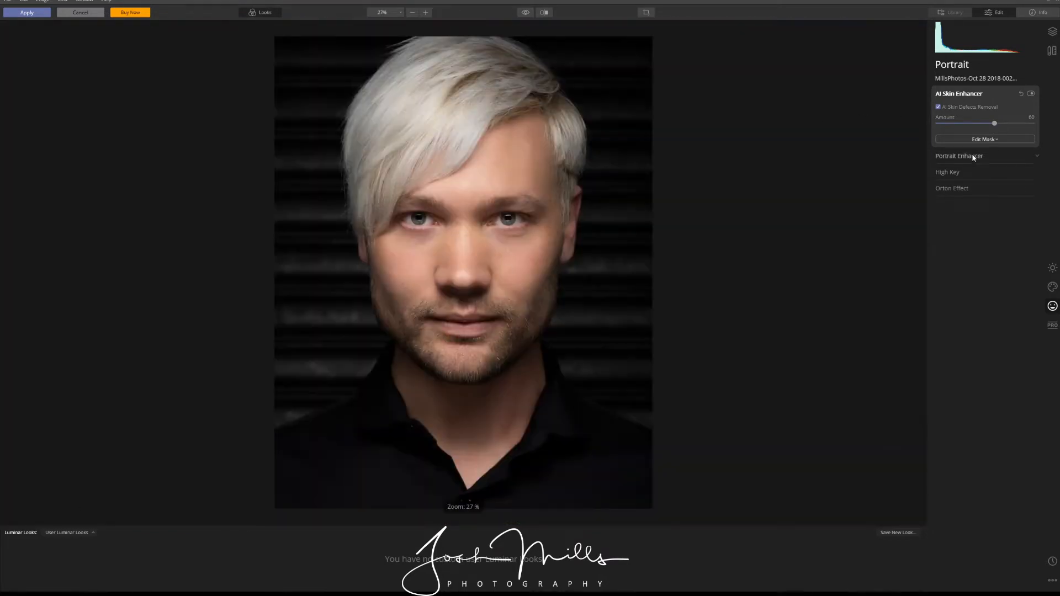
- Set Face Light to 25 in the Portrait Enhancer and compare the portrait before and after
{"action": "left_click", "coordinate": [972, 156]}
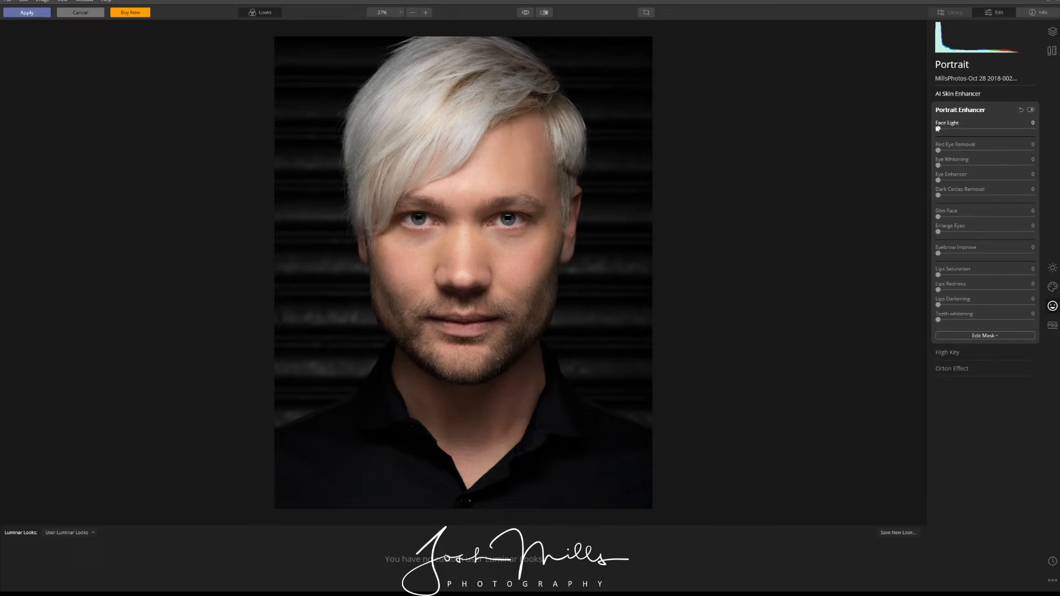
{"action": "left_click_drag", "start_coordinate": [940, 131], "coordinate": [1023, 133]}
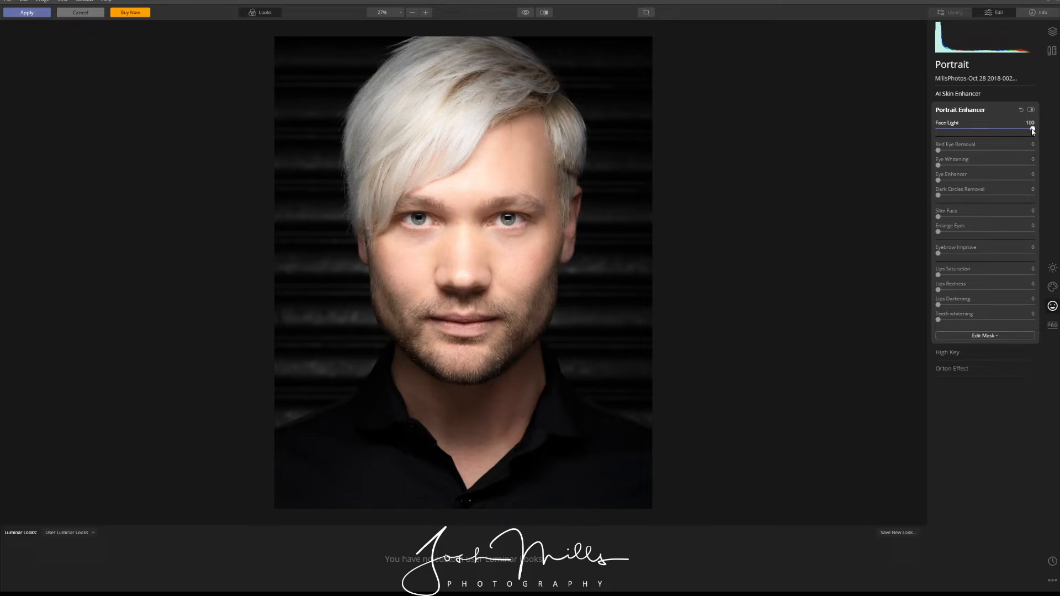
{"action": "left_click_drag", "start_coordinate": [1032, 130], "coordinate": [961, 130]}
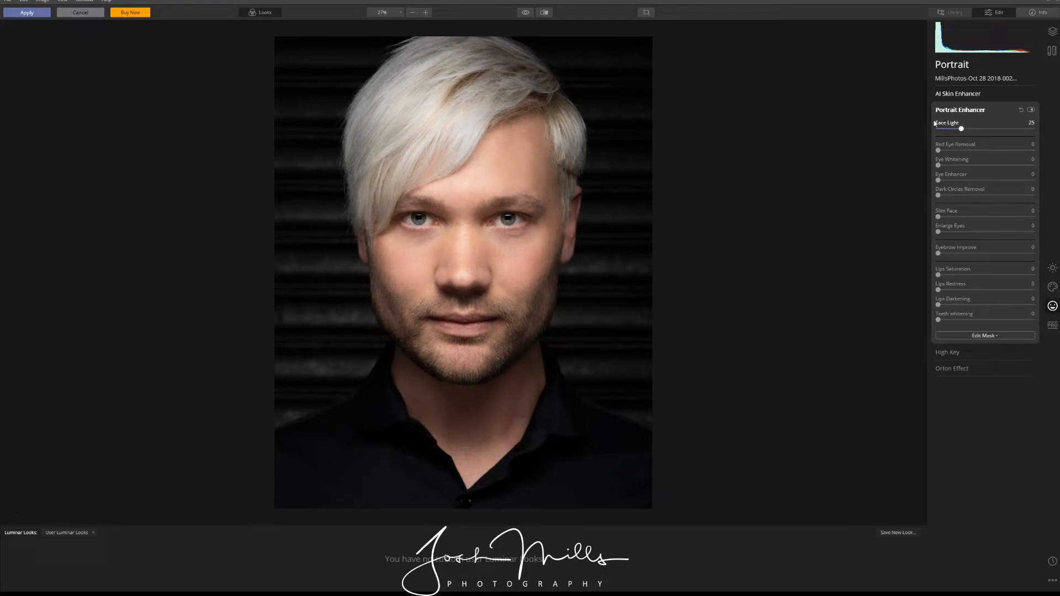
{"action": "left_click", "coordinate": [544, 15]}
{"action": "mouse_move", "coordinate": [452, 235]}
{"action": "left_mouse_down"}
{"action": "mouse_move", "coordinate": [589, 226]}
{"action": "mouse_move", "coordinate": [324, 220]}
{"action": "mouse_move", "coordinate": [605, 219]}
{"action": "mouse_move", "coordinate": [346, 211]}
{"action": "mouse_move", "coordinate": [588, 210]}
{"action": "mouse_move", "coordinate": [314, 209]}
{"action": "mouse_move", "coordinate": [458, 208]}
{"action": "mouse_move", "coordinate": [465, 239]}
{"action": "left_mouse_up"}
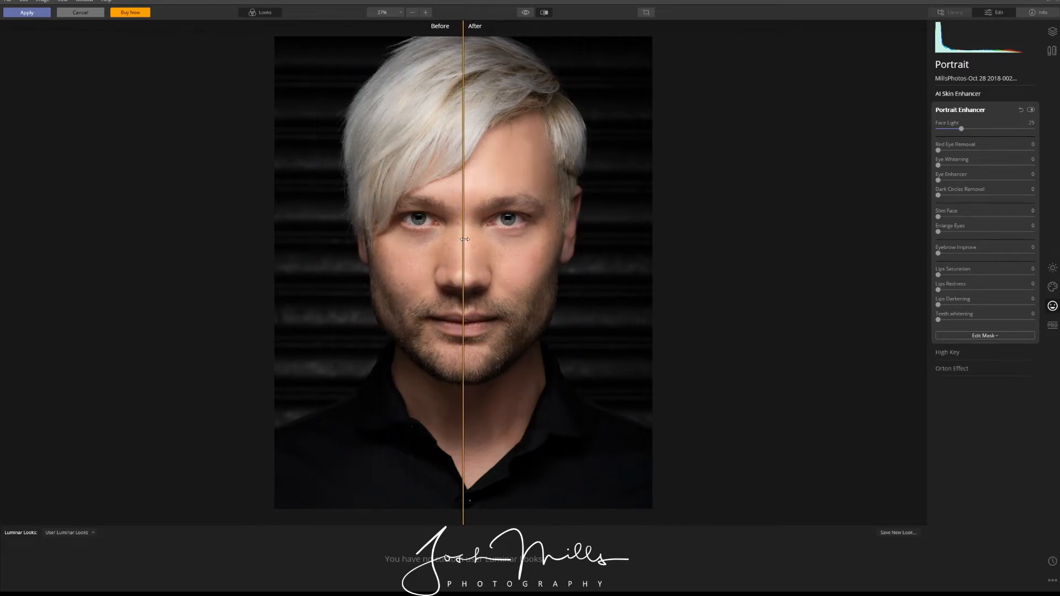
{"action": "left_click", "coordinate": [545, 12]}
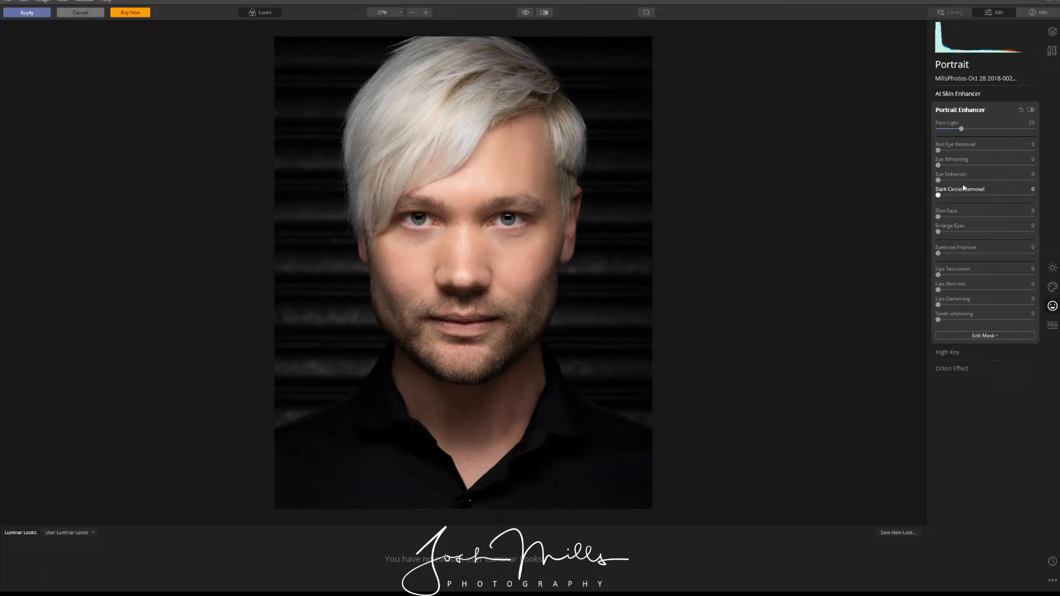
- Set Eye Whitening to 15 in the Portrait Enhancer
{"action": "left_click_drag", "start_coordinate": [939, 167], "coordinate": [1025, 167]}
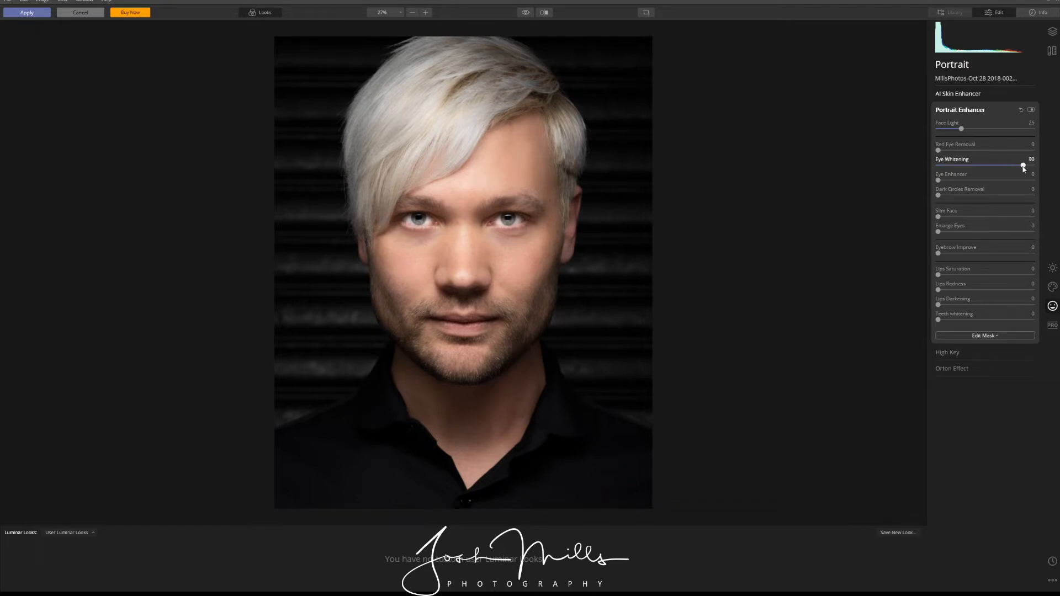
{"action": "left_click_drag", "start_coordinate": [1023, 166], "coordinate": [961, 166]}
{"action": "left_click_drag", "start_coordinate": [961, 165], "coordinate": [953, 167]}
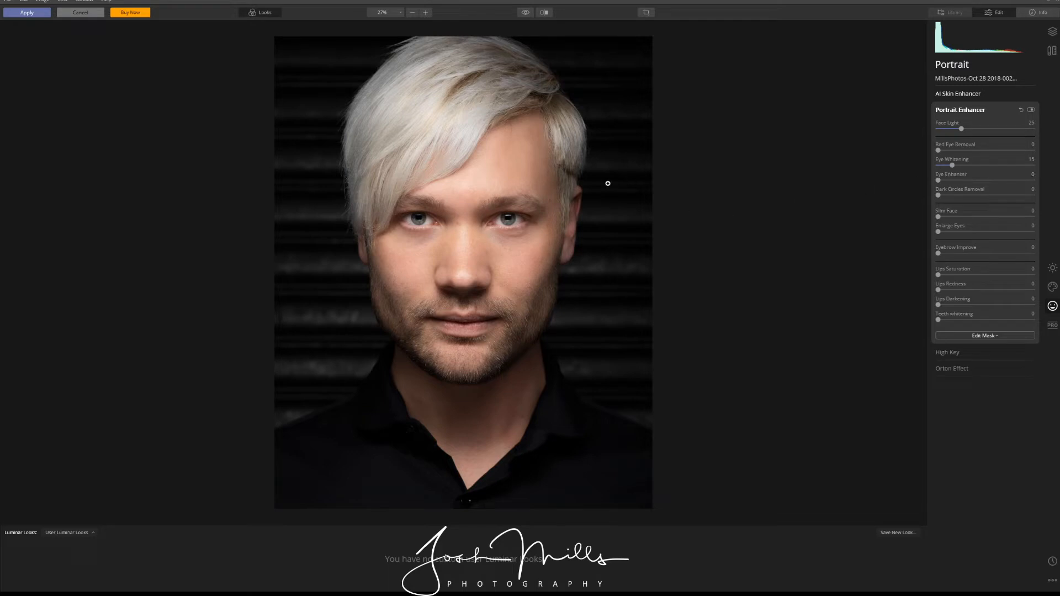
- Set Eye Enhancer to 50 while viewing the eyes at 100% zoom
{"action": "left_click", "coordinate": [465, 220]}
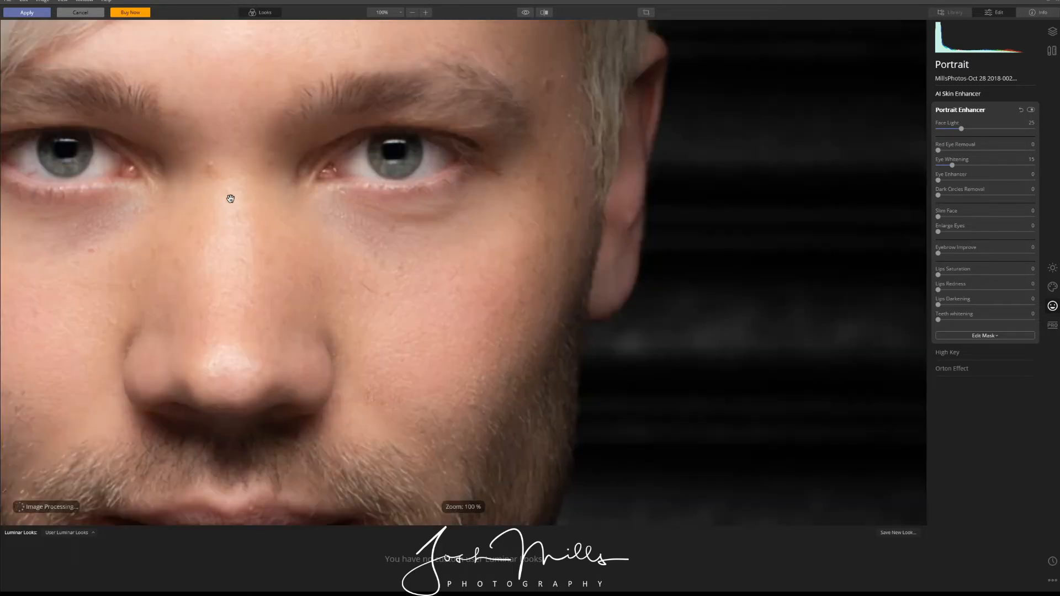
{"action": "left_click_drag", "start_coordinate": [229, 199], "coordinate": [467, 317]}
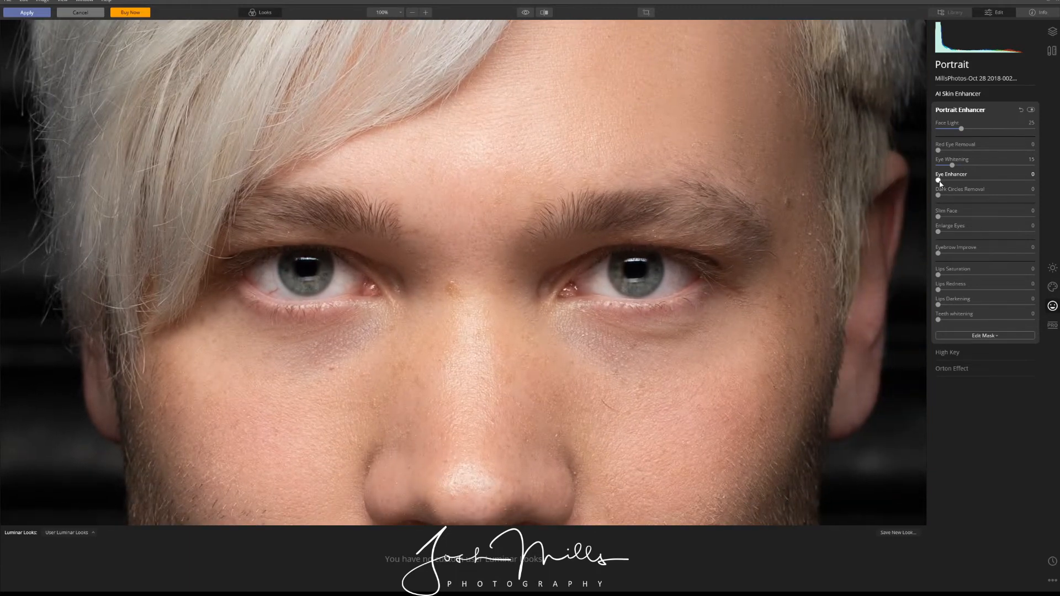
{"action": "left_click_drag", "start_coordinate": [940, 181], "coordinate": [1034, 180]}
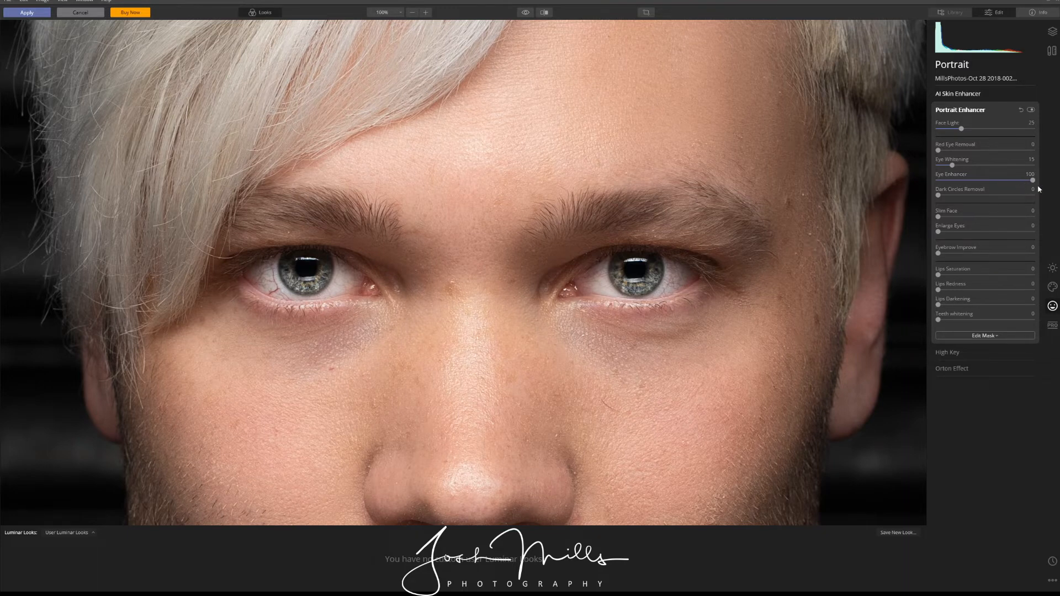
{"action": "left_click_drag", "start_coordinate": [1033, 182], "coordinate": [986, 184]}
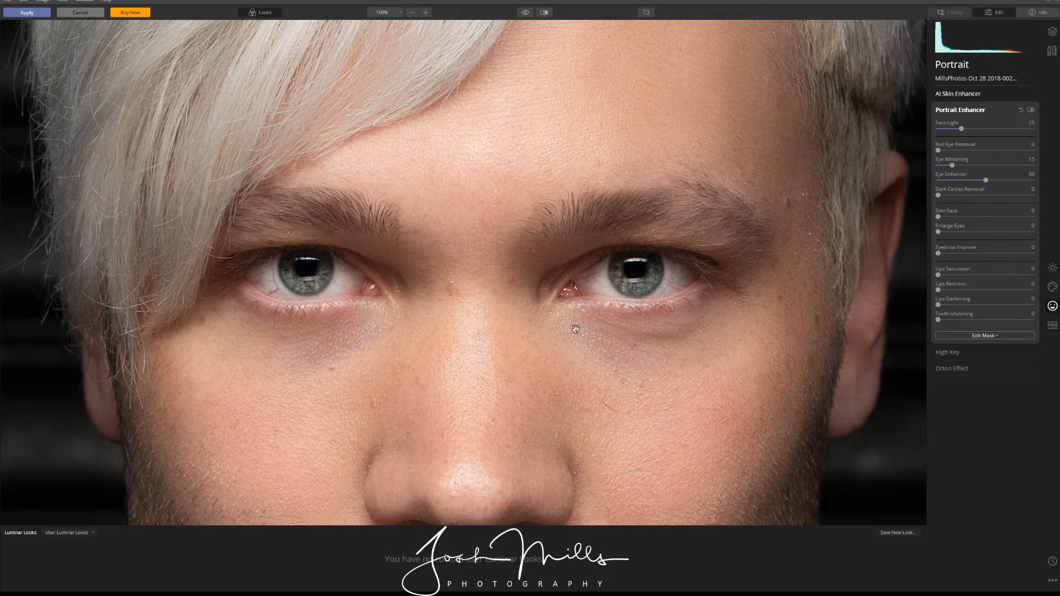
- Examine the eyes in the split before/after comparison and by switching repeatedly between the original and edited photo
{"action": "left_click", "coordinate": [545, 13]}
{"action": "mouse_move", "coordinate": [466, 287]}
{"action": "left_mouse_down"}
{"action": "mouse_move", "coordinate": [746, 283]}
{"action": "mouse_move", "coordinate": [64, 278]}
{"action": "mouse_move", "coordinate": [624, 275]}
{"action": "mouse_move", "coordinate": [473, 288]}
{"action": "left_mouse_up"}
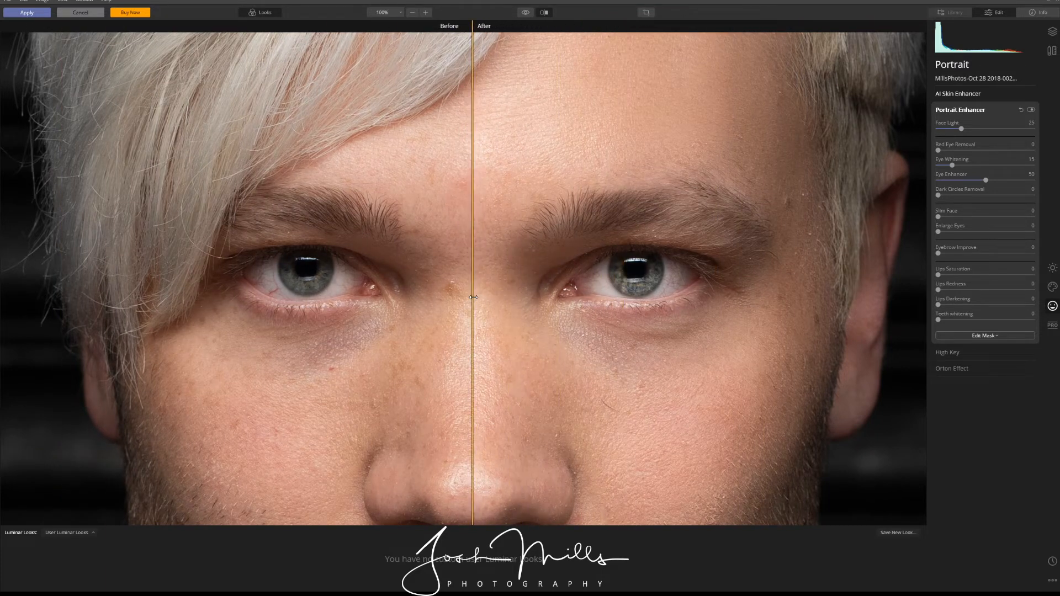
{"action": "left_click", "coordinate": [527, 14]}
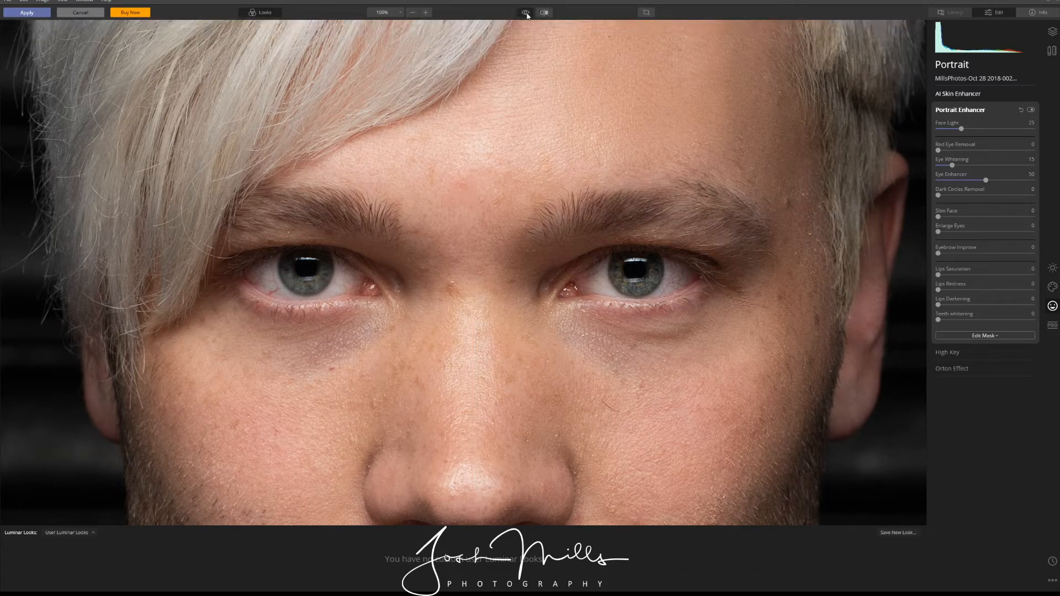
{"action": "left_click", "coordinate": [527, 14]}
{"action": "left_click", "coordinate": [523, 16]}
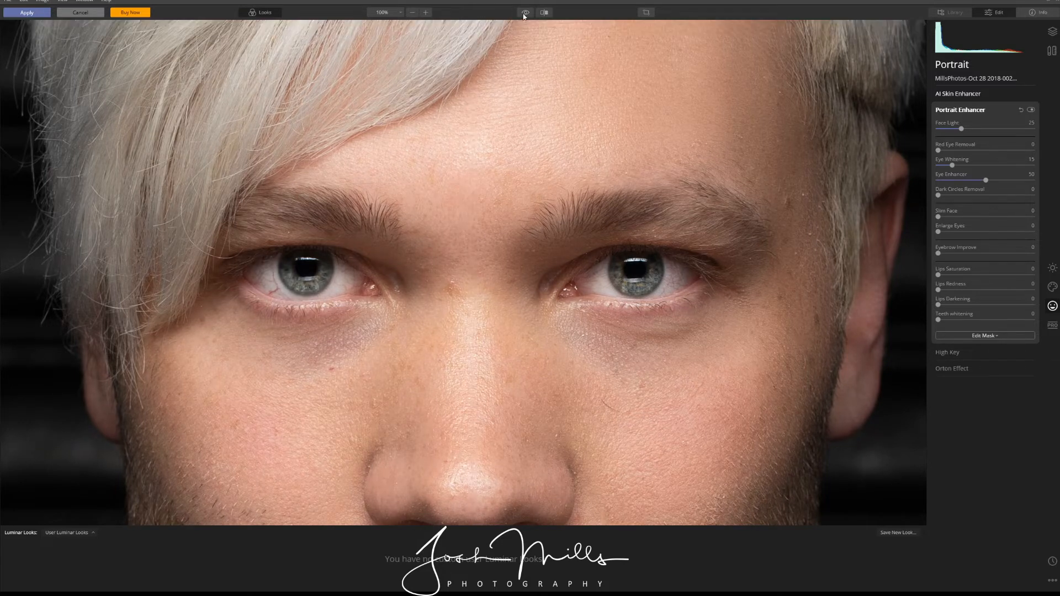
{"action": "left_click", "coordinate": [525, 16]}
{"action": "left_click", "coordinate": [524, 15]}
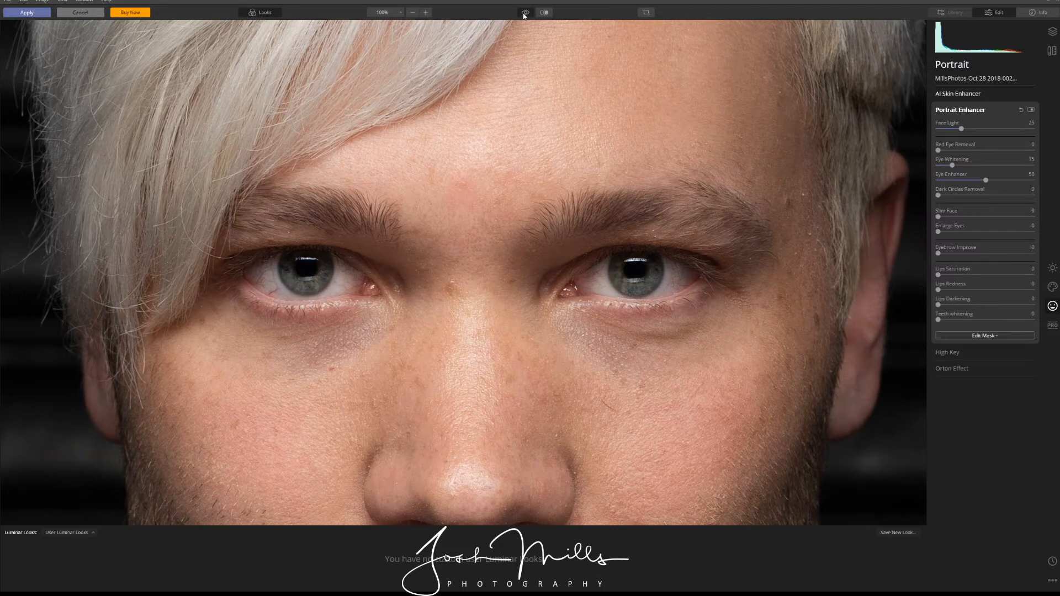
{"action": "left_click", "coordinate": [524, 16]}
{"action": "left_click", "coordinate": [524, 15]}
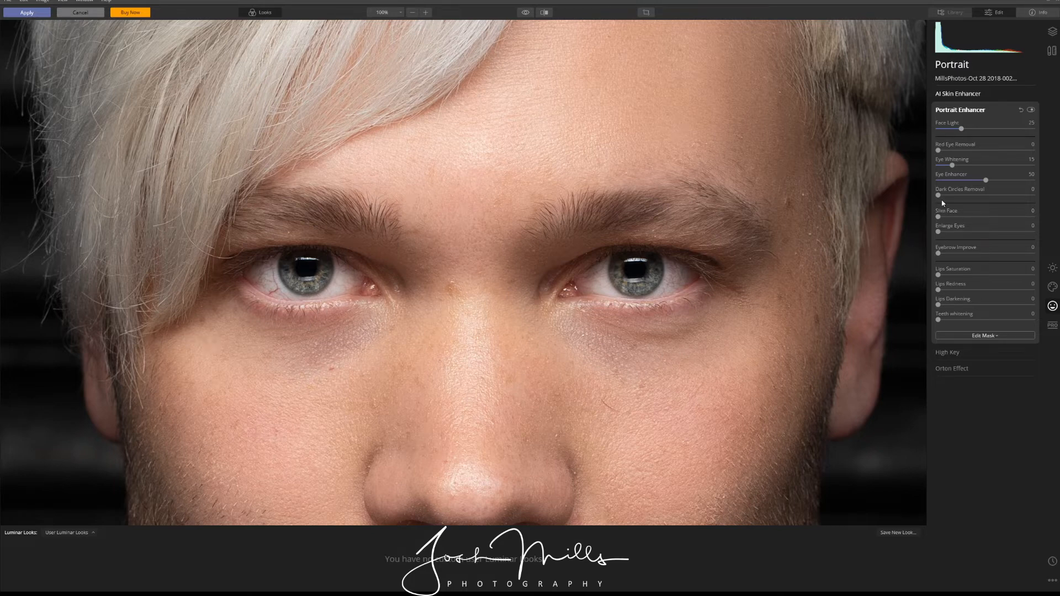
- Set Dark Circles Removal to 50 and compare the under-eye area with the original photo
{"action": "left_click_drag", "start_coordinate": [939, 197], "coordinate": [1034, 196]}
{"action": "left_click", "coordinate": [524, 14]}
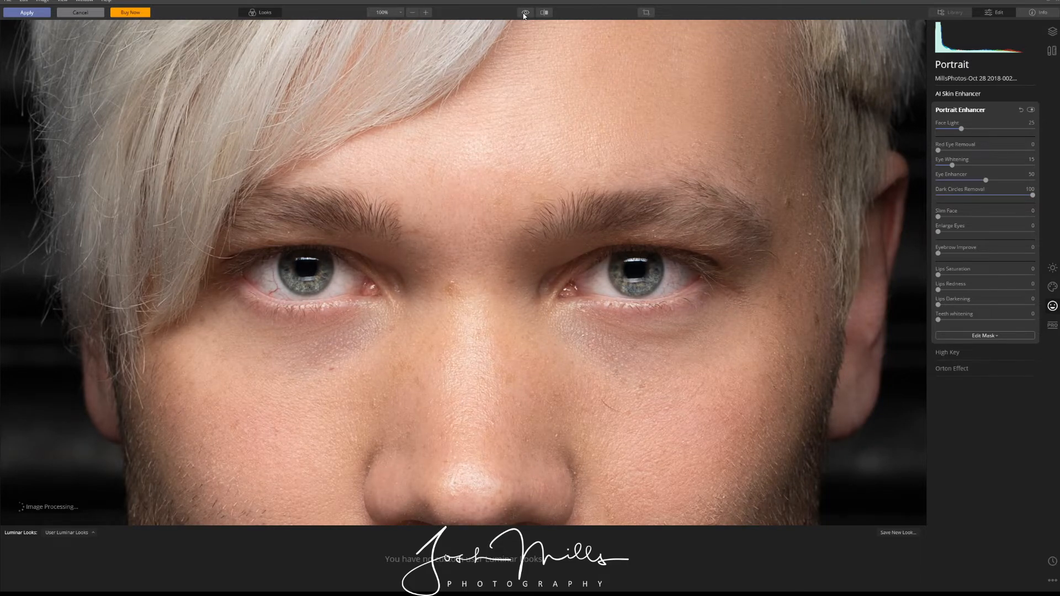
{"action": "left_click", "coordinate": [524, 15]}
{"action": "left_click_drag", "start_coordinate": [1033, 196], "coordinate": [985, 195]}
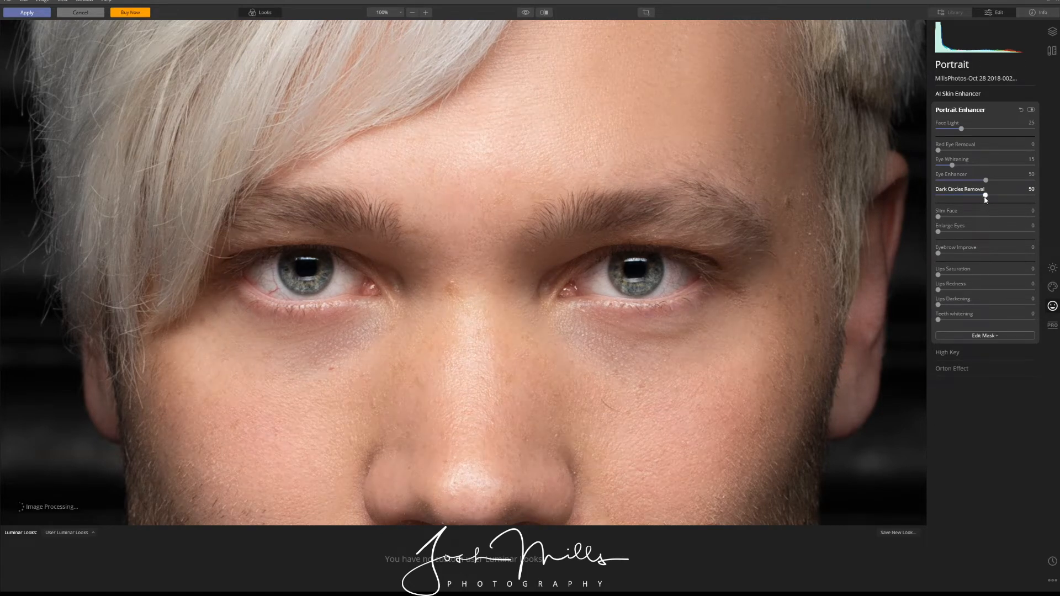
{"action": "left_click", "coordinate": [526, 14]}
{"action": "left_click", "coordinate": [525, 13]}
{"action": "left_click", "coordinate": [526, 13]}
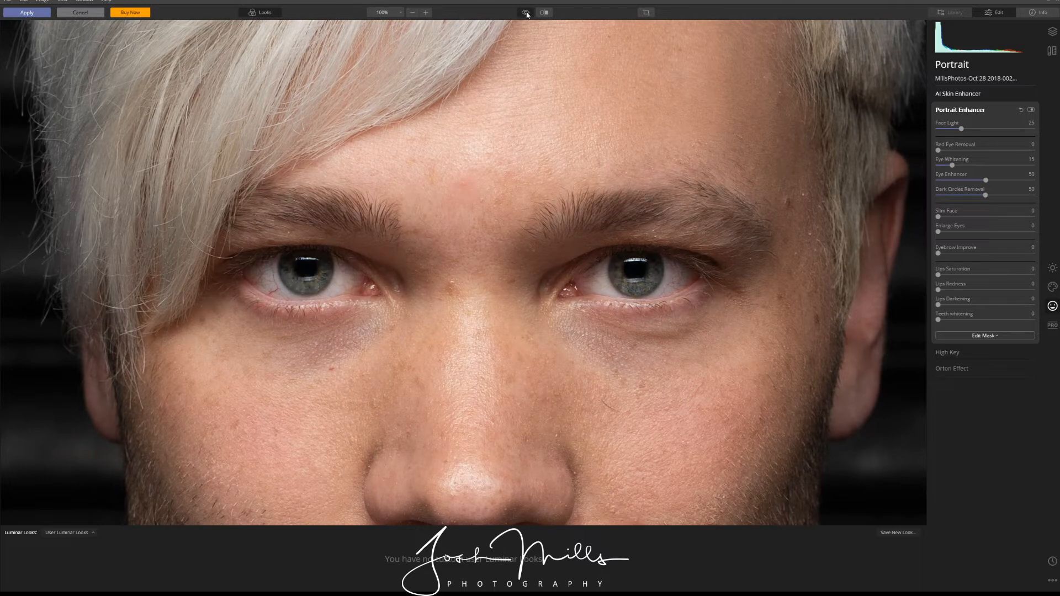
{"action": "left_click", "coordinate": [525, 14]}
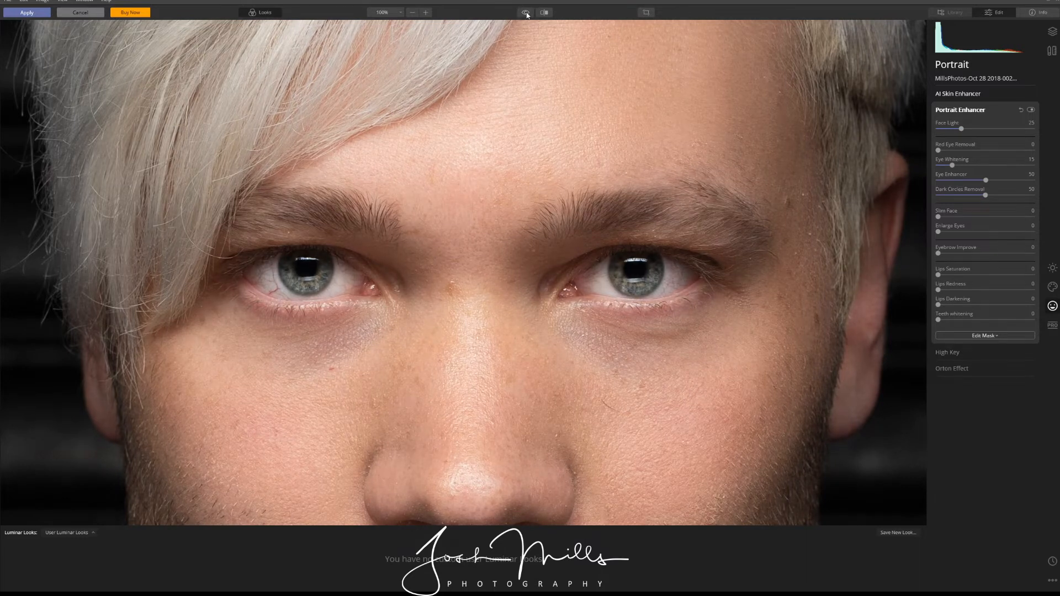
{"action": "left_click", "coordinate": [470, 252]}
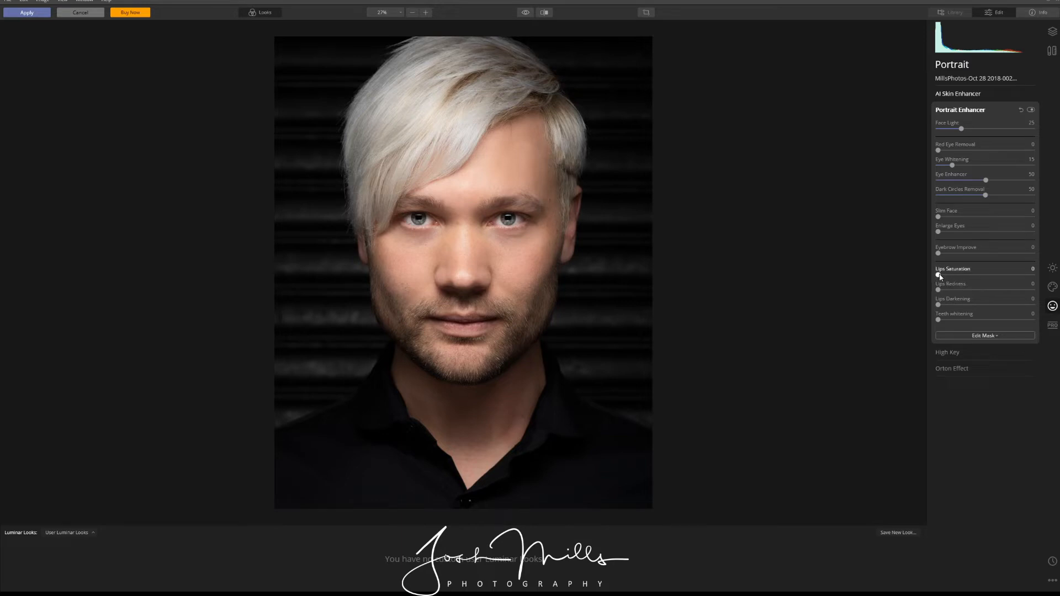
- Set Lips Saturation to 20 in the Portrait Enhancer, trying the maximum of 100 first while viewing the mouth at 100% zoom
{"action": "left_click_drag", "start_coordinate": [939, 276], "coordinate": [1032, 275]}
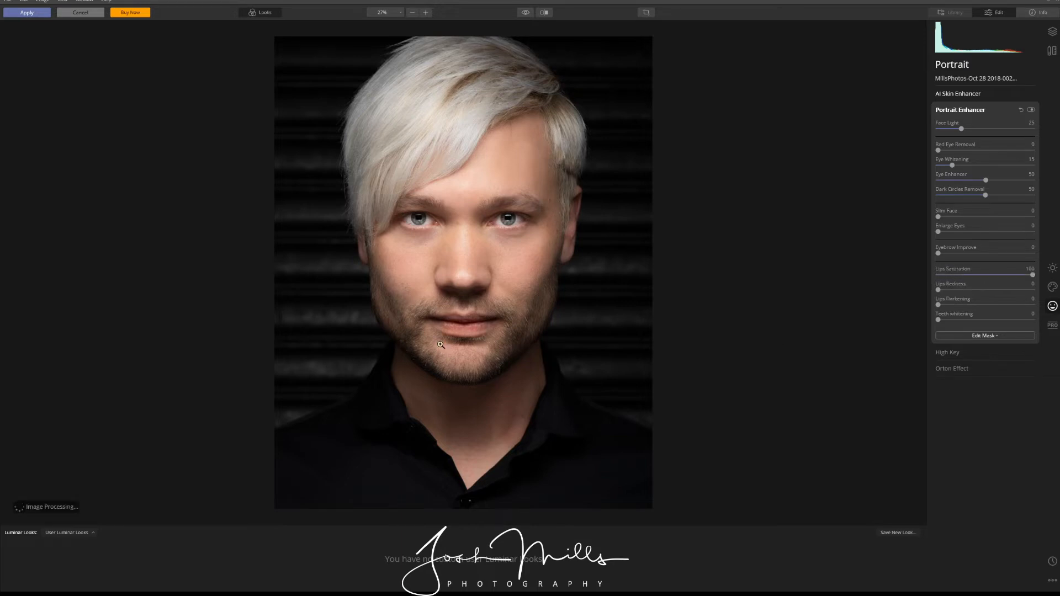
{"action": "left_click", "coordinate": [468, 330]}
{"action": "left_click_drag", "start_coordinate": [272, 244], "coordinate": [515, 332]}
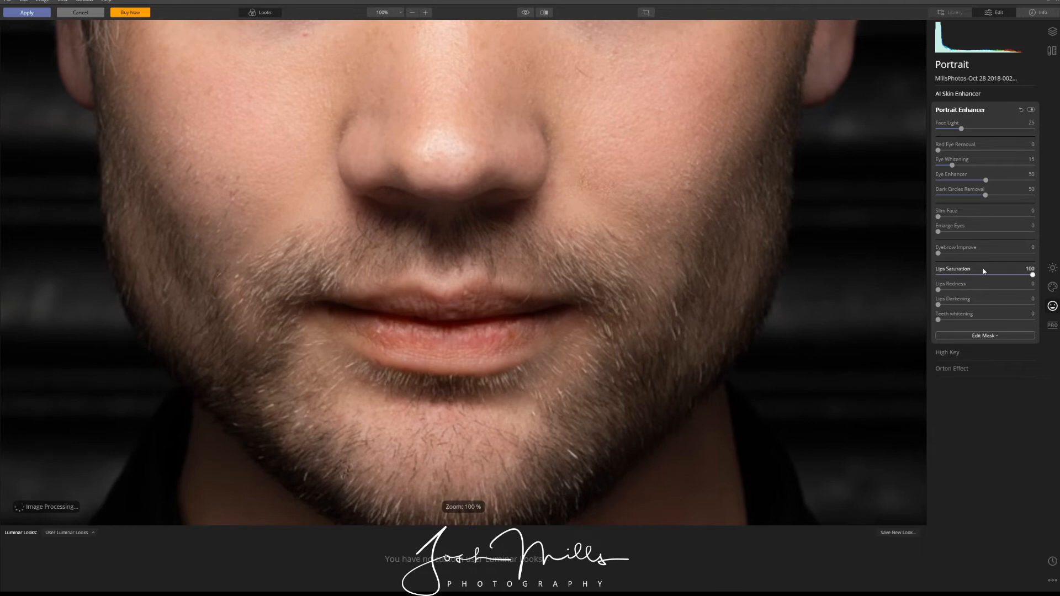
{"action": "left_click_drag", "start_coordinate": [1032, 275], "coordinate": [906, 271]}
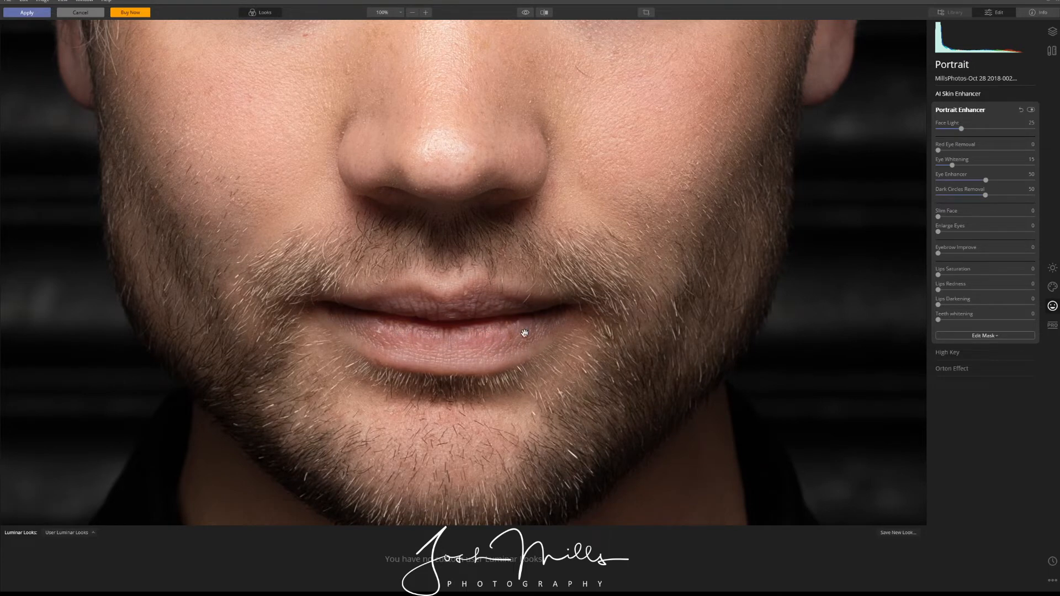
{"action": "left_click_drag", "start_coordinate": [939, 276], "coordinate": [957, 271]}
- Set Lips Redness to 20 and compare the lips with the original in the split before/after view
{"action": "left_click_drag", "start_coordinate": [939, 291], "coordinate": [1051, 291]}
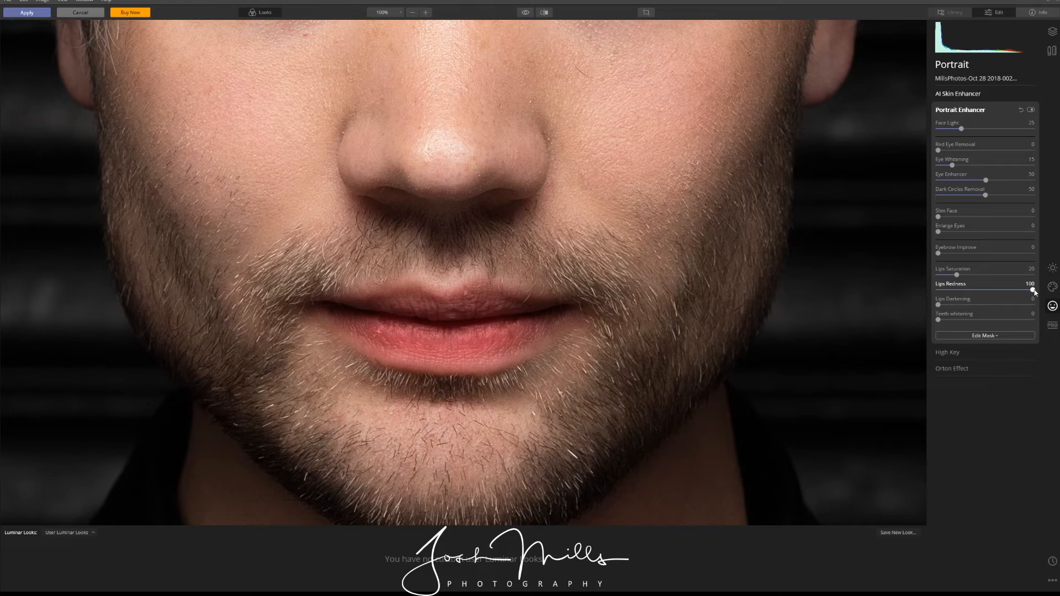
{"action": "left_click_drag", "start_coordinate": [1034, 291], "coordinate": [960, 292]}
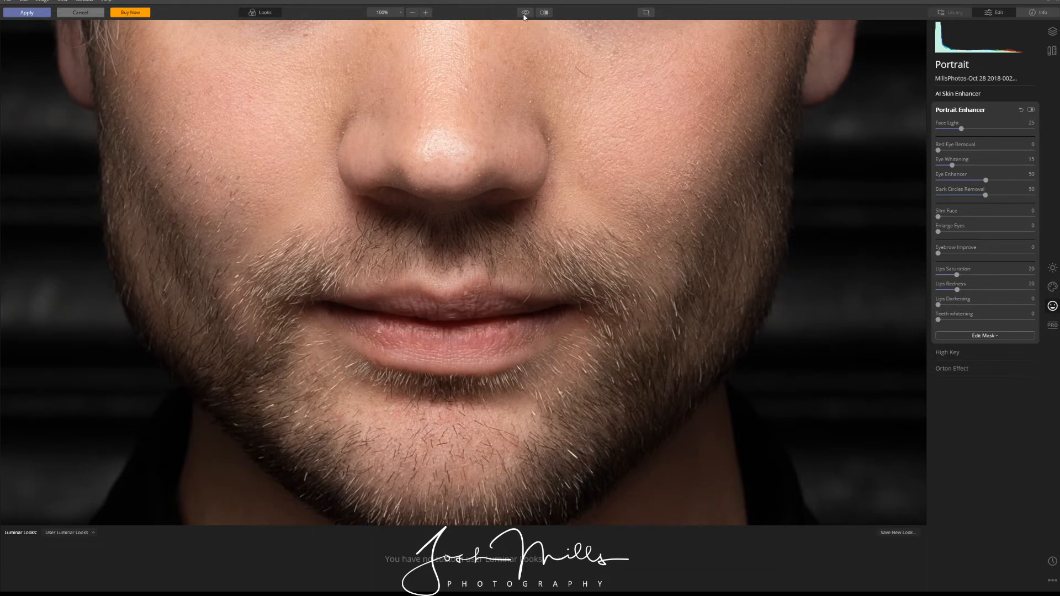
{"action": "left_click", "coordinate": [549, 15]}
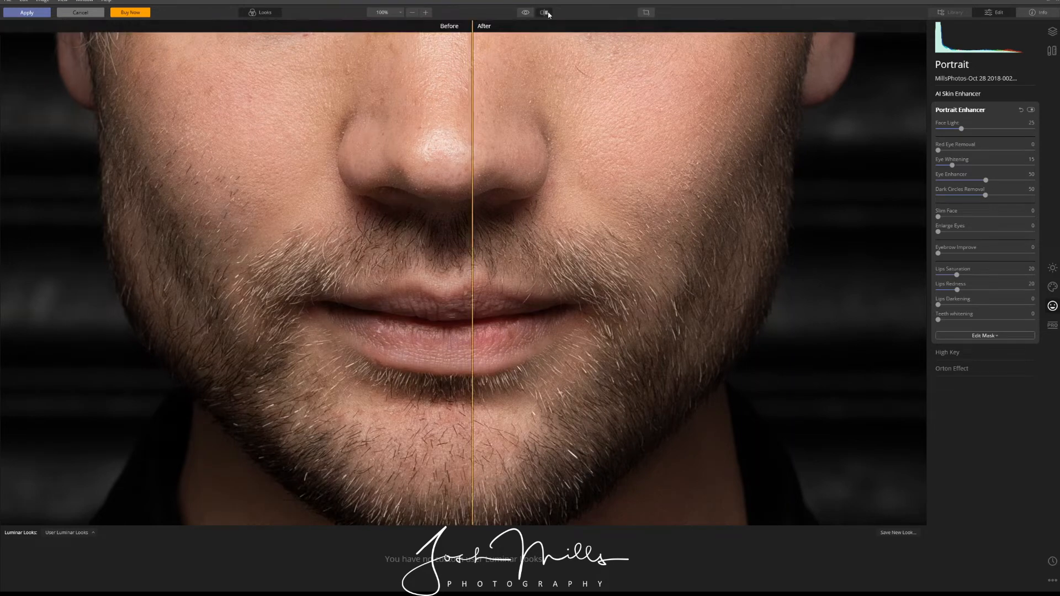
{"action": "left_click_drag", "start_coordinate": [472, 331], "coordinate": [433, 319]}
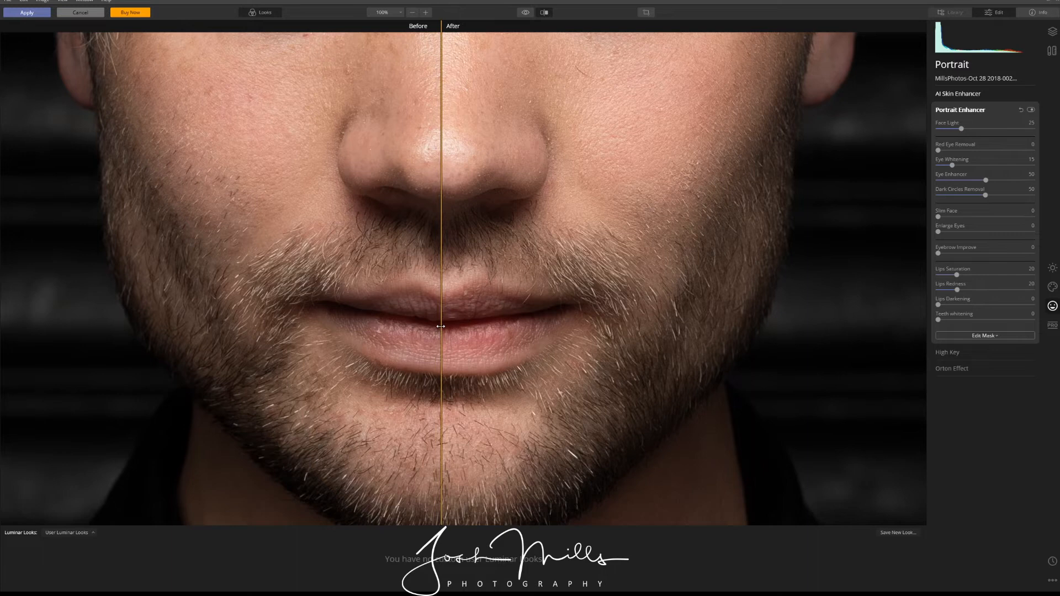
{"action": "left_click", "coordinate": [545, 15]}
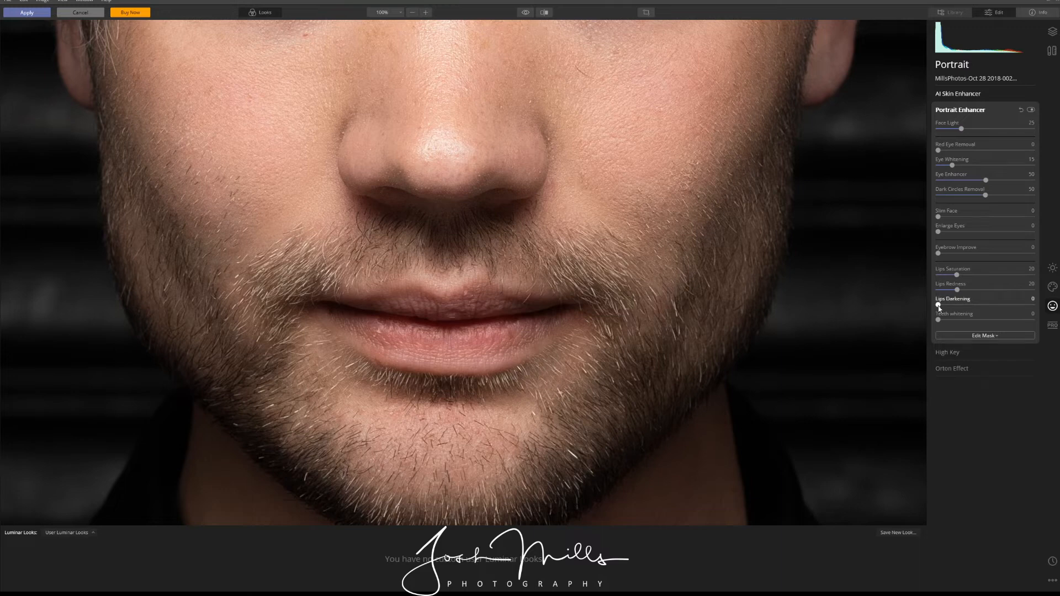
- Set Lips Darkening to 10 and check the mouth in the split before/after comparison
{"action": "left_click_drag", "start_coordinate": [939, 306], "coordinate": [1034, 308]}
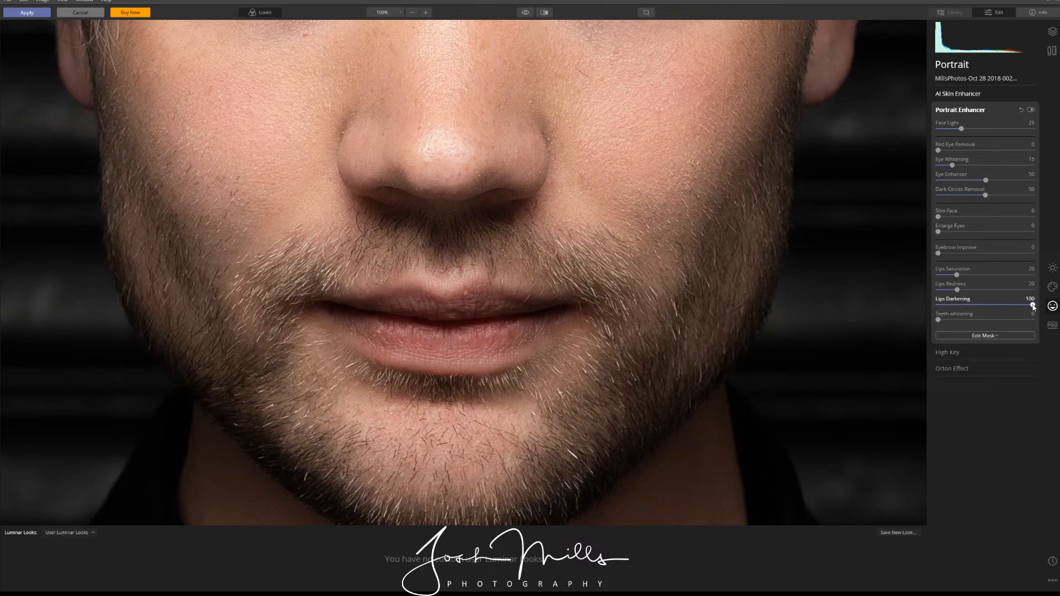
{"action": "left_click_drag", "start_coordinate": [1033, 307], "coordinate": [949, 310]}
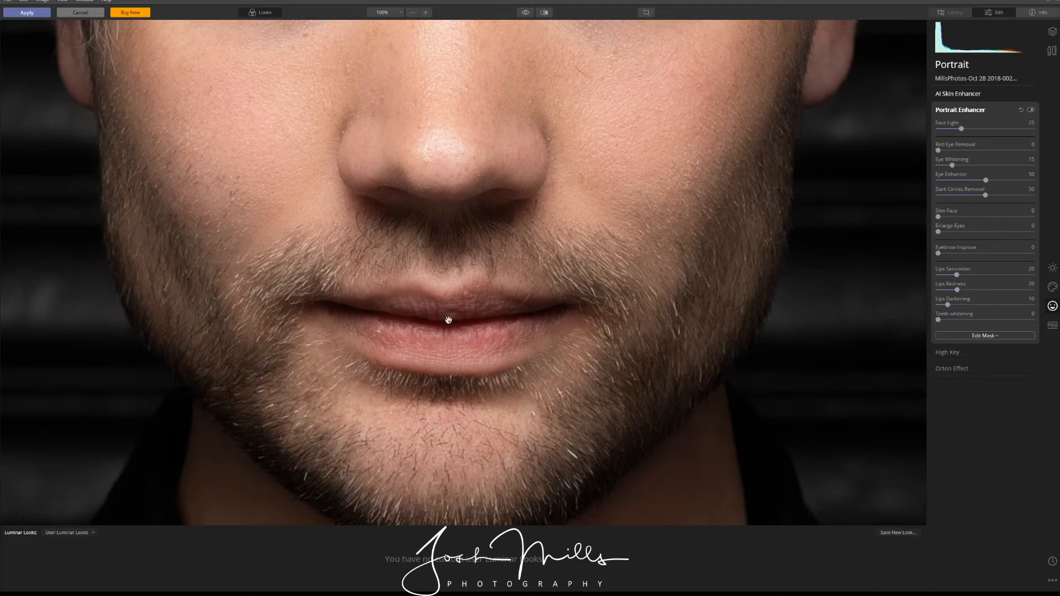
{"action": "left_click", "coordinate": [544, 12]}
{"action": "left_click_drag", "start_coordinate": [437, 295], "coordinate": [445, 258]}
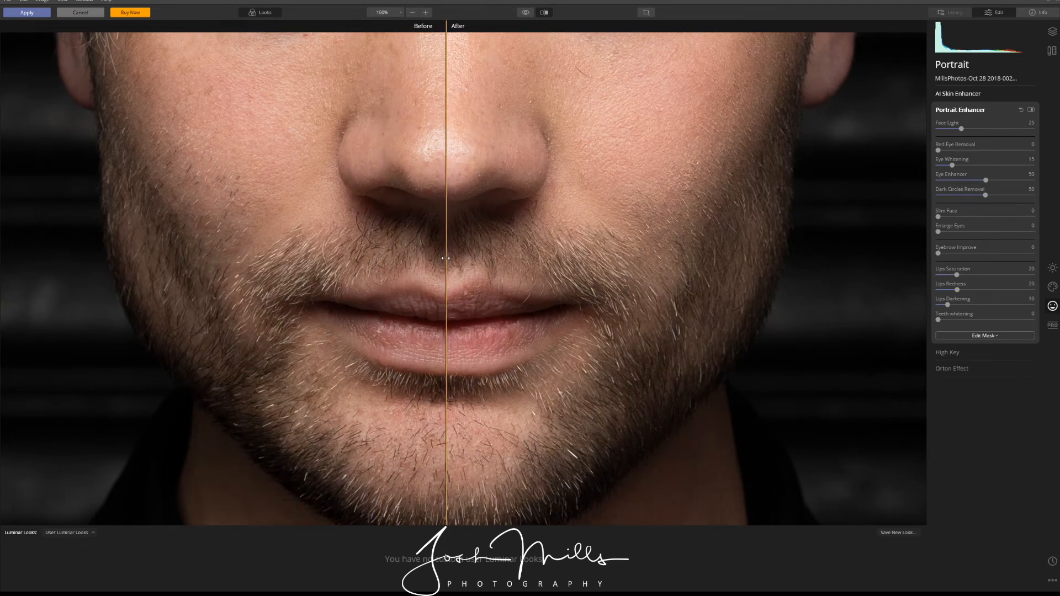
{"action": "left_click", "coordinate": [545, 13]}
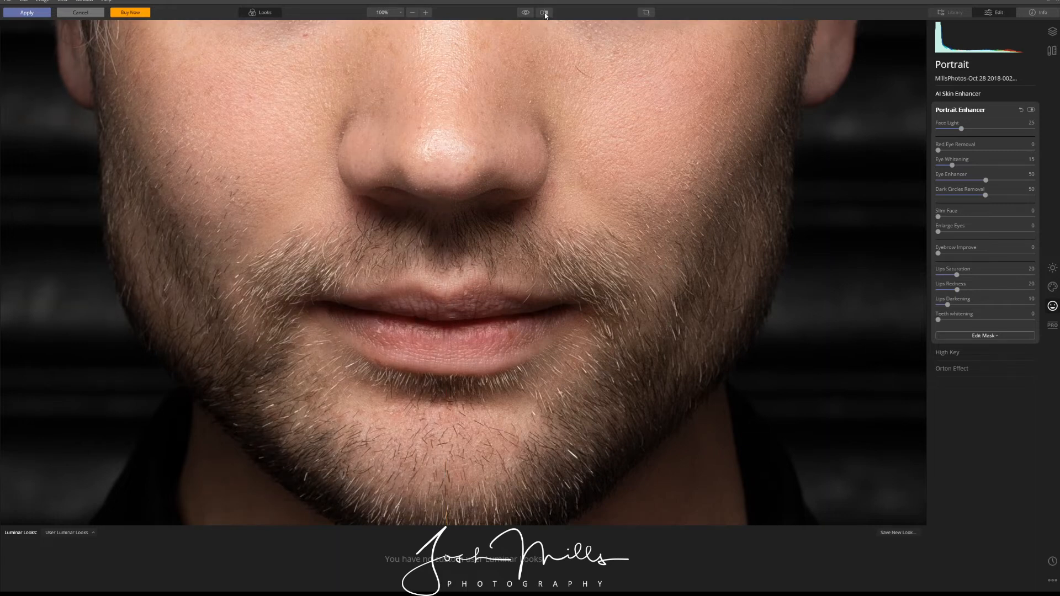
- Compare the whole portrait with the original in the split before/after view
{"action": "left_click", "coordinate": [448, 207]}
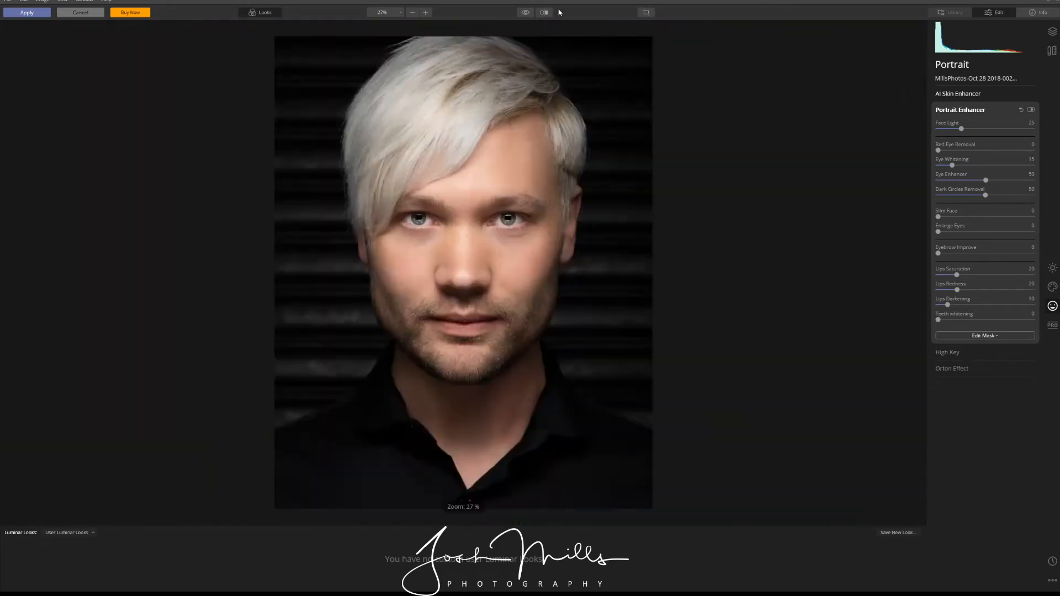
{"action": "left_click", "coordinate": [545, 12]}
{"action": "mouse_move", "coordinate": [455, 217]}
{"action": "left_mouse_down"}
{"action": "mouse_move", "coordinate": [610, 217]}
{"action": "mouse_move", "coordinate": [310, 217]}
{"action": "mouse_move", "coordinate": [587, 209]}
{"action": "mouse_move", "coordinate": [465, 208]}
{"action": "left_mouse_up"}
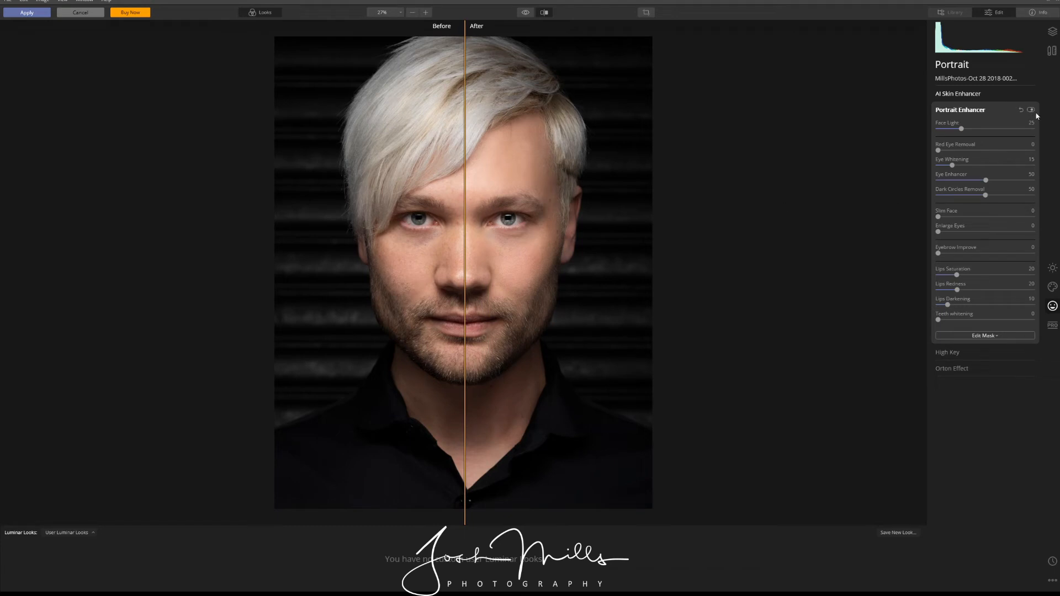
- Add a High Key effect with Amount 13, Standard High Key 11, Dynamic High Key 12 and Blacks 60
{"action": "left_click", "coordinate": [1003, 352]}
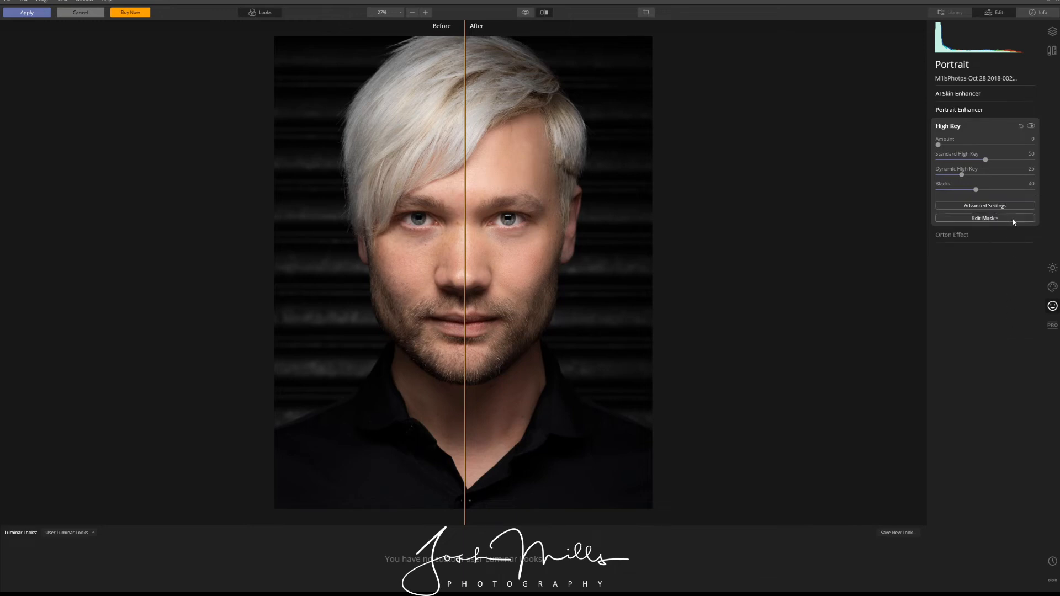
{"action": "left_click", "coordinate": [544, 13]}
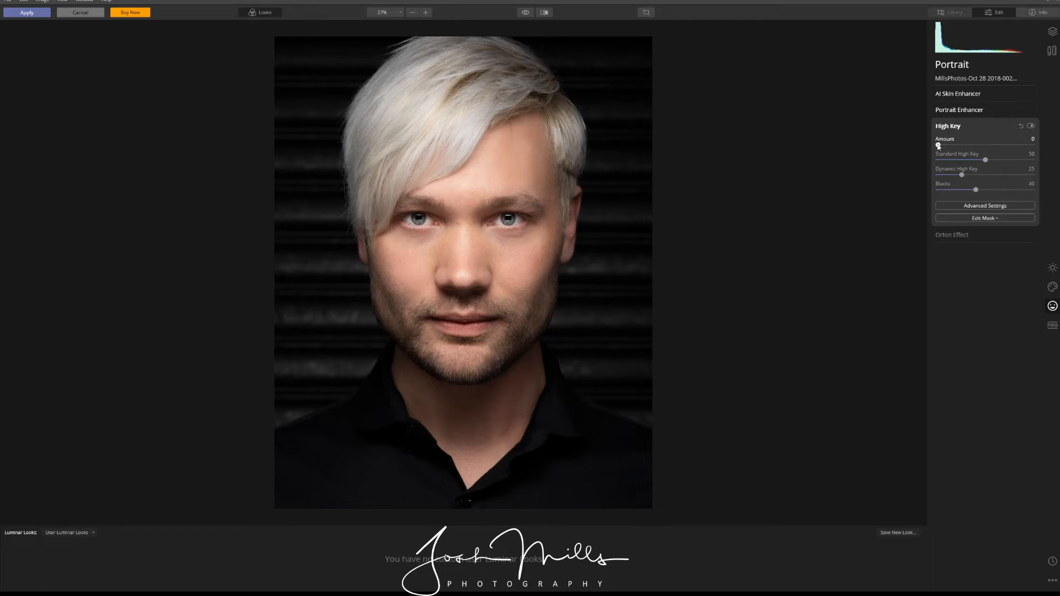
{"action": "left_click_drag", "start_coordinate": [938, 146], "coordinate": [951, 146]}
{"action": "left_click_drag", "start_coordinate": [986, 161], "coordinate": [949, 163]}
{"action": "left_click_drag", "start_coordinate": [949, 160], "coordinate": [949, 161]}
{"action": "mouse_move", "coordinate": [962, 177]}
{"action": "left_mouse_down"}
{"action": "mouse_move", "coordinate": [950, 177]}
{"action": "mouse_move", "coordinate": [958, 178]}
{"action": "left_mouse_up"}
{"action": "left_click_drag", "start_coordinate": [959, 177], "coordinate": [952, 180]}
{"action": "left_click_drag", "start_coordinate": [976, 191], "coordinate": [916, 193]}
{"action": "left_click_drag", "start_coordinate": [942, 192], "coordinate": [1035, 191]}
{"action": "left_click_drag", "start_coordinate": [1036, 193], "coordinate": [995, 191]}
- Switch the High Key effect off and on repeatedly to judge its influence on the portrait
{"action": "left_click", "coordinate": [1031, 127]}
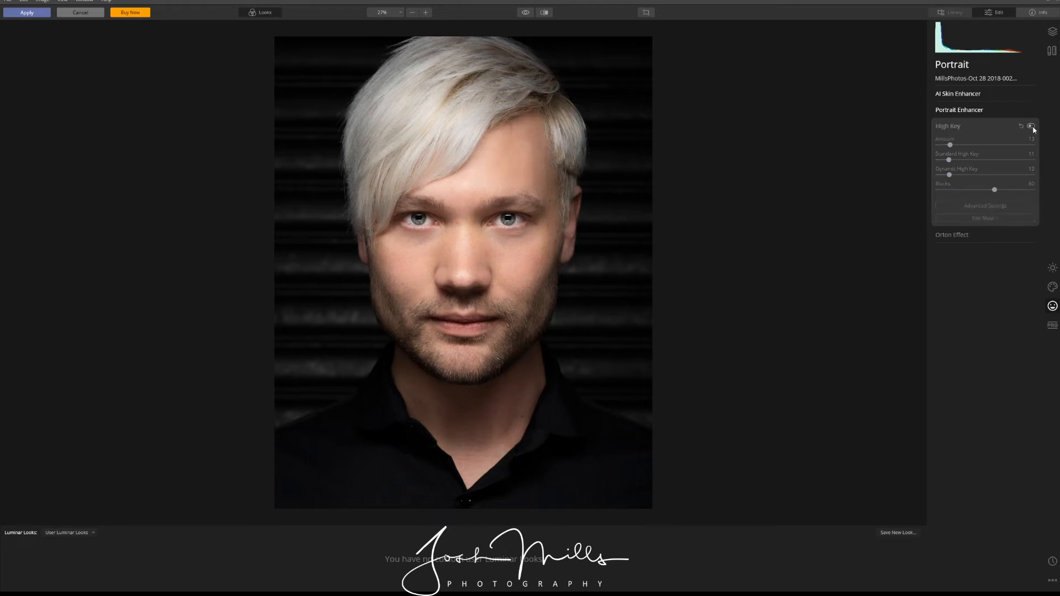
{"action": "left_click", "coordinate": [1032, 128]}
{"action": "left_click", "coordinate": [1032, 128]}
{"action": "left_click", "coordinate": [1032, 128]}
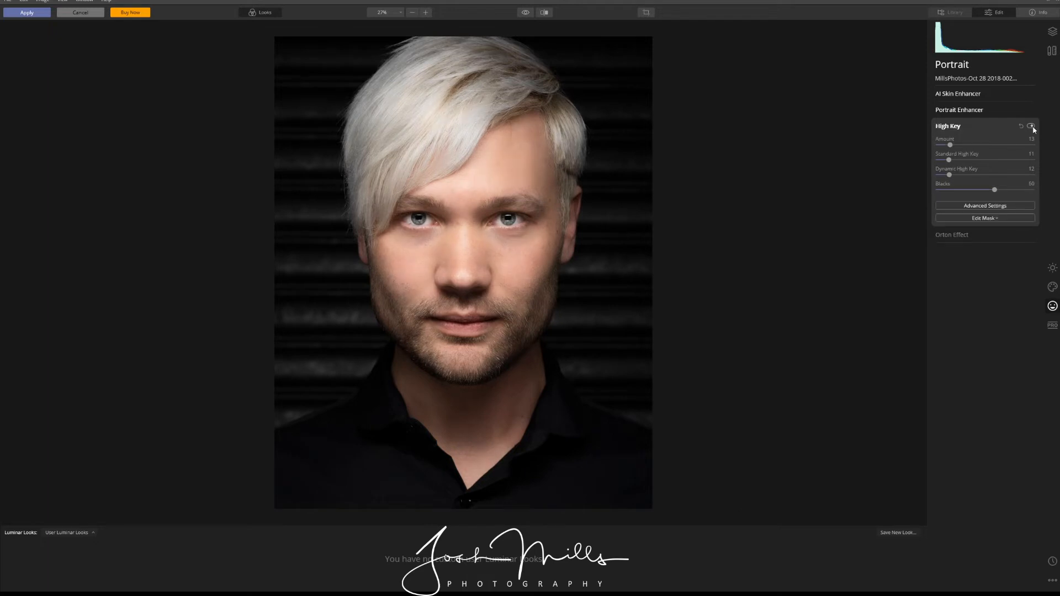
{"action": "left_click", "coordinate": [1032, 127]}
{"action": "left_click", "coordinate": [1033, 127]}
- Apply a luminosity mask to the High Key effect after looking through the brush mask options
{"action": "left_click", "coordinate": [990, 220]}
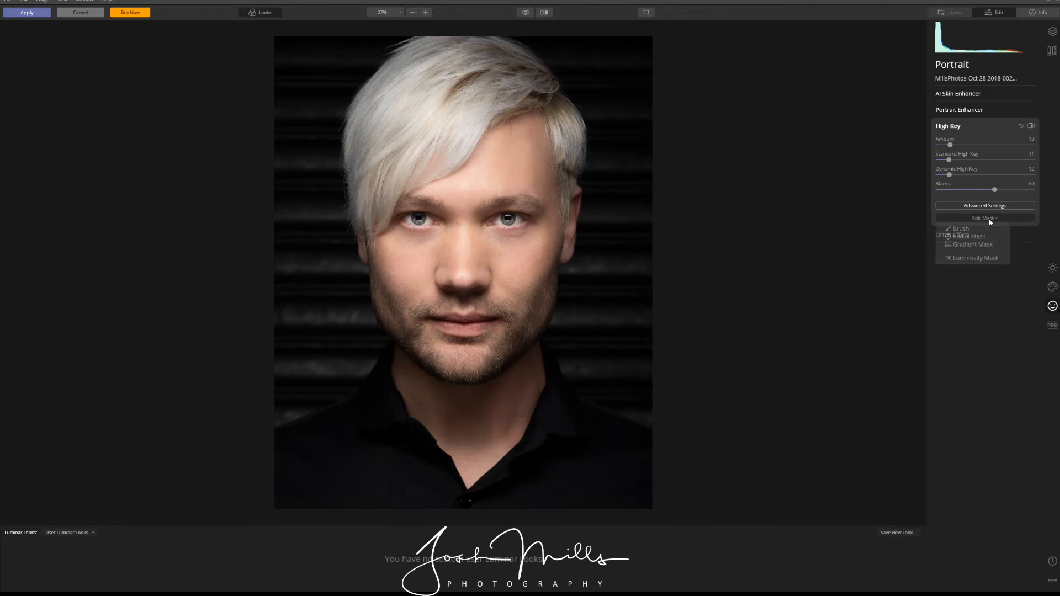
{"action": "left_click", "coordinate": [960, 229]}
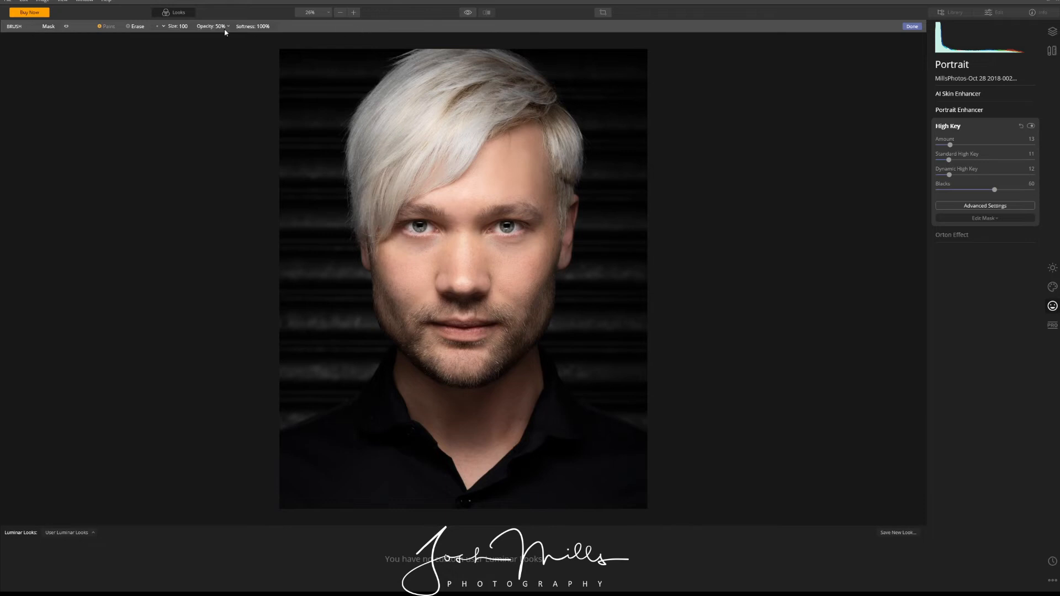
{"action": "left_click", "coordinate": [49, 26]}
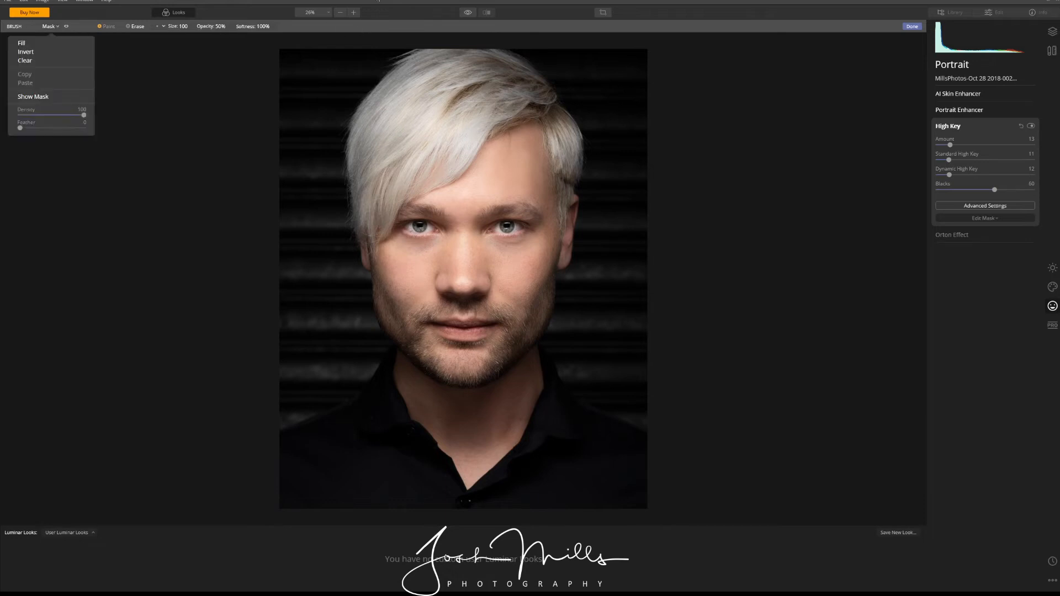
{"action": "left_click", "coordinate": [992, 218]}
{"action": "left_click", "coordinate": [992, 218]}
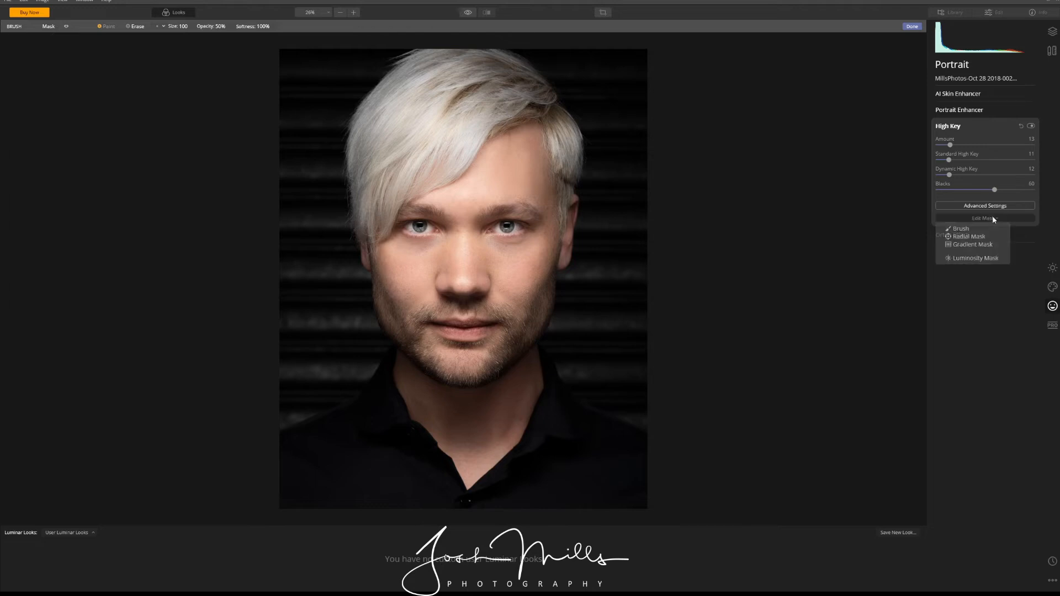
{"action": "left_click", "coordinate": [992, 217]}
{"action": "left_click", "coordinate": [993, 218]}
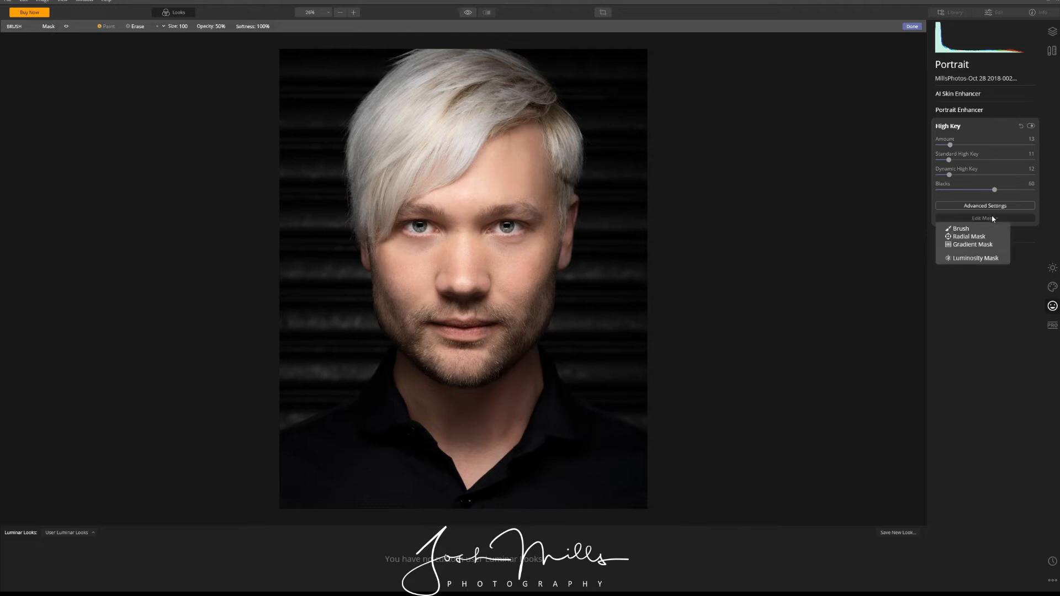
{"action": "left_click", "coordinate": [981, 259]}
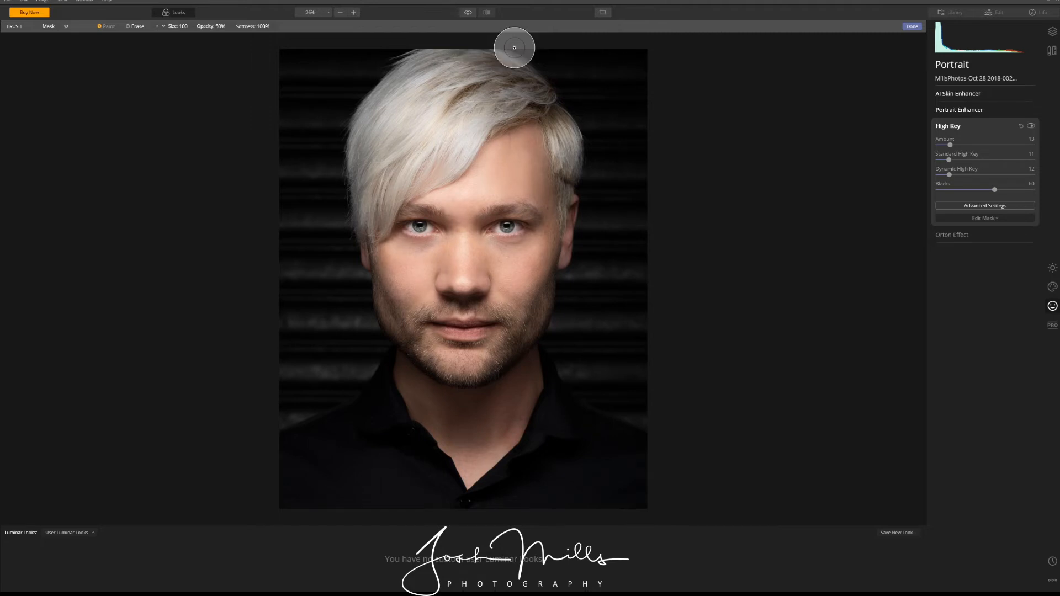
- Inspect the High Key mask overlay, compare the portrait with the masked effect on and off, and close the effect
{"action": "left_click", "coordinate": [66, 26]}
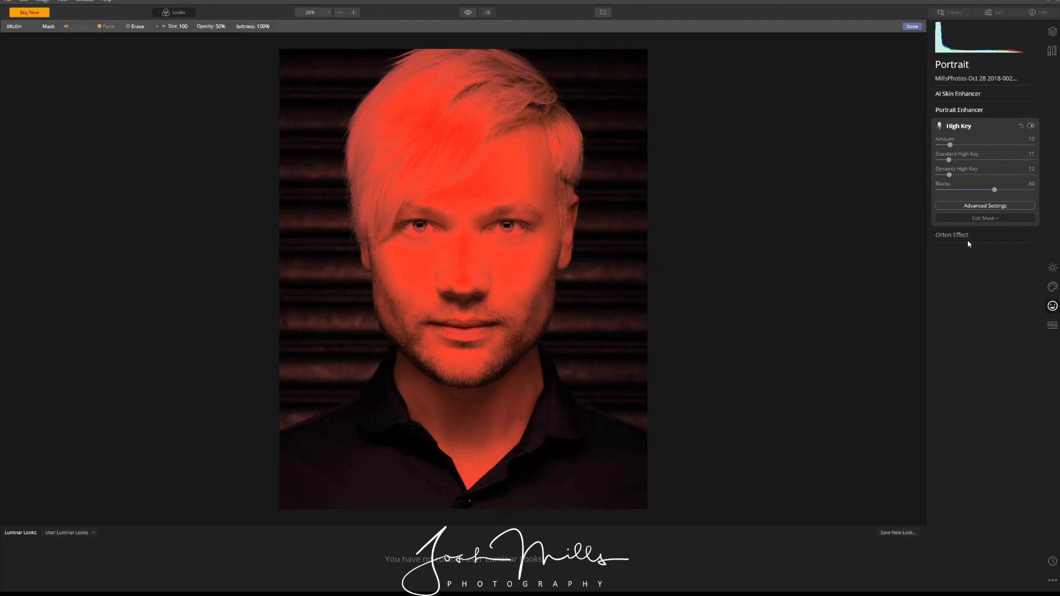
{"action": "left_click", "coordinate": [66, 26]}
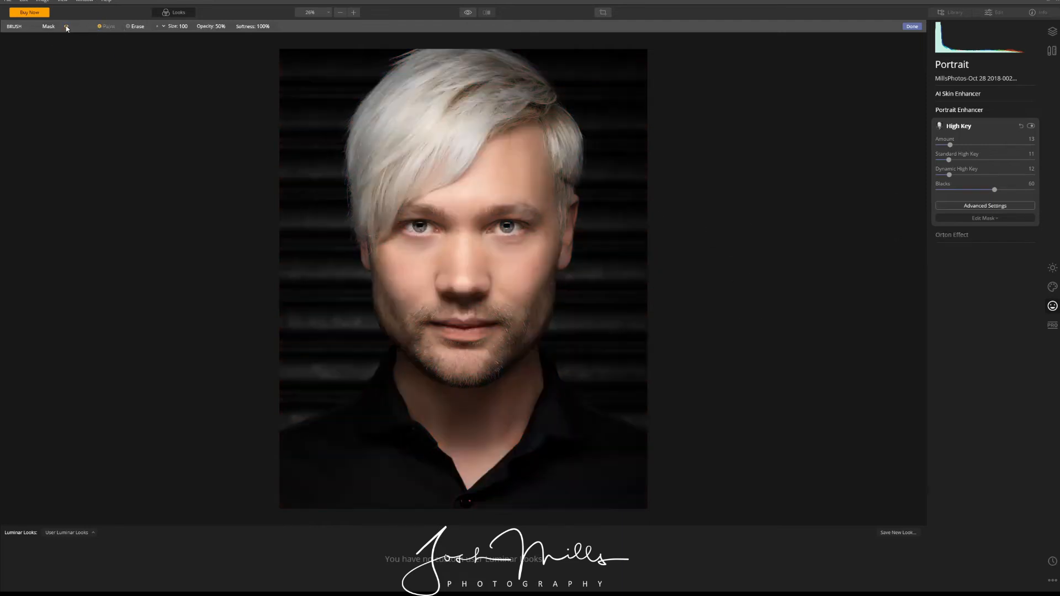
{"action": "left_click", "coordinate": [1031, 126]}
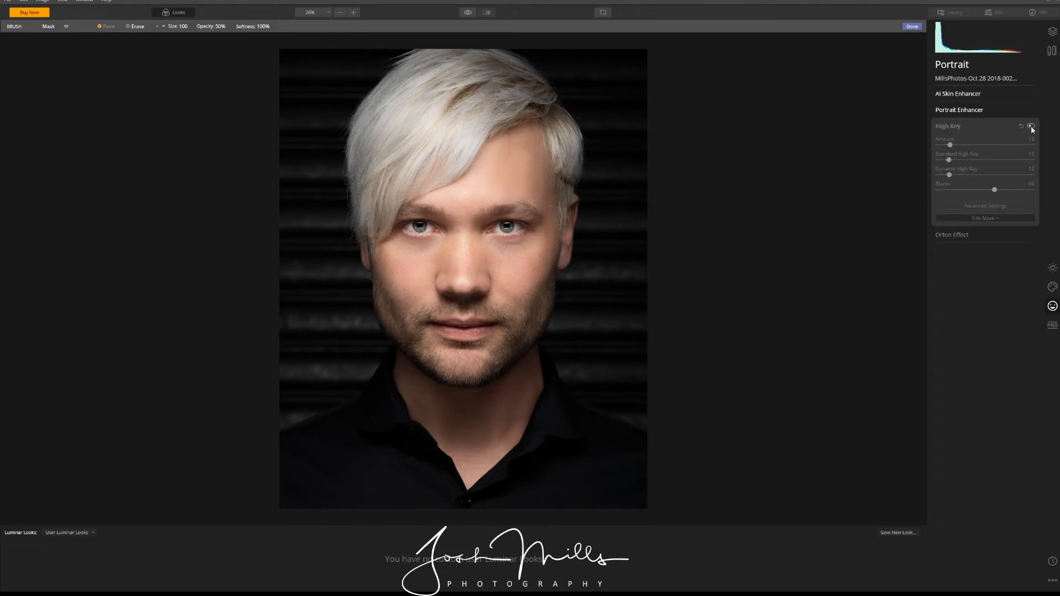
{"action": "left_click", "coordinate": [1031, 126]}
{"action": "left_click", "coordinate": [1031, 126]}
{"action": "left_click", "coordinate": [1031, 126]}
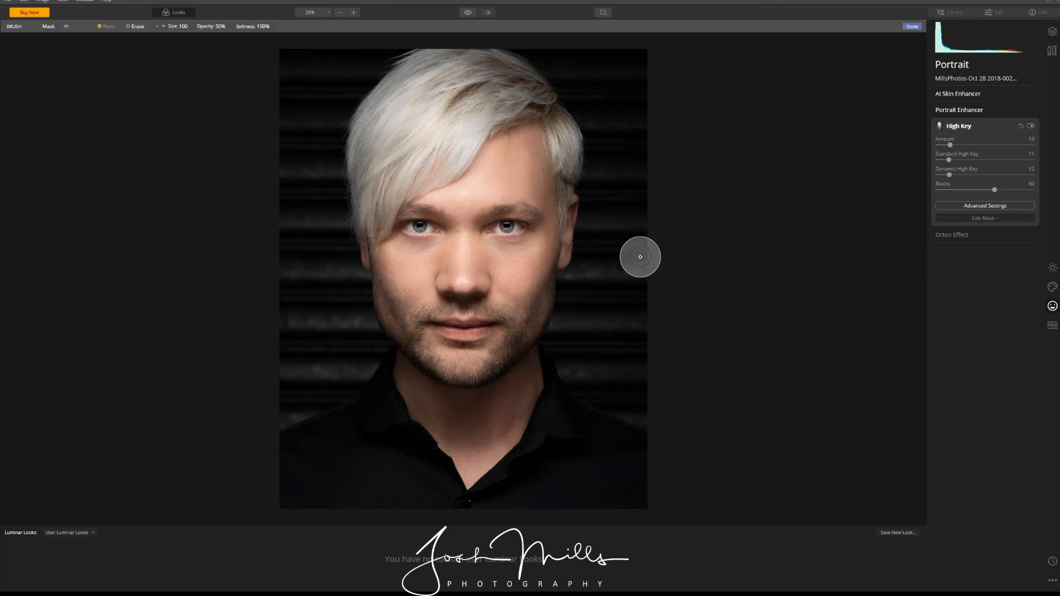
{"action": "left_click", "coordinate": [972, 127]}
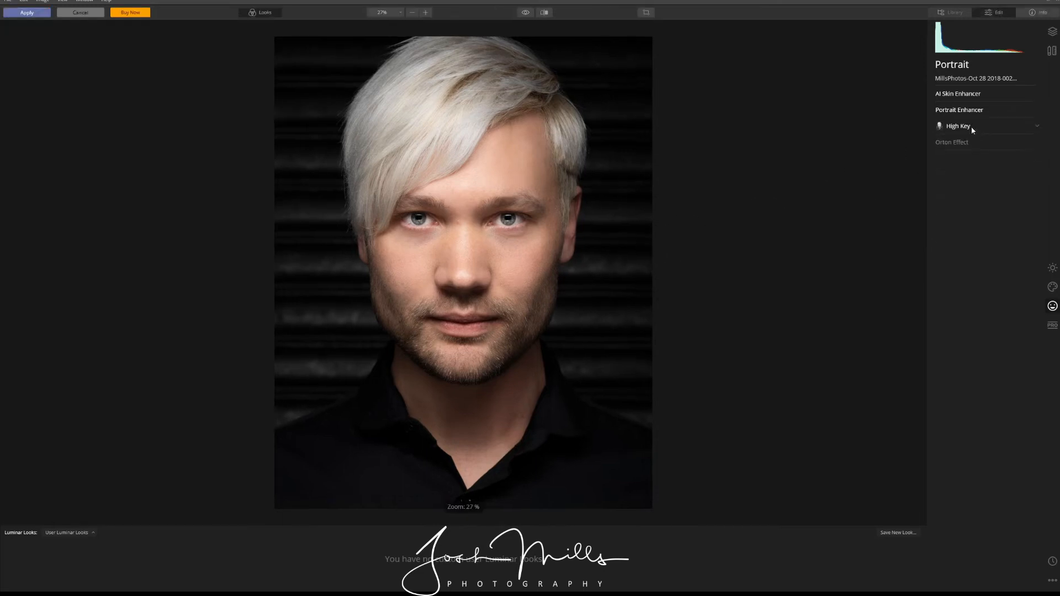
- Sweep the split before/after divider across the full portrait to review all edits, and close the comparison
{"action": "left_click", "coordinate": [544, 13]}
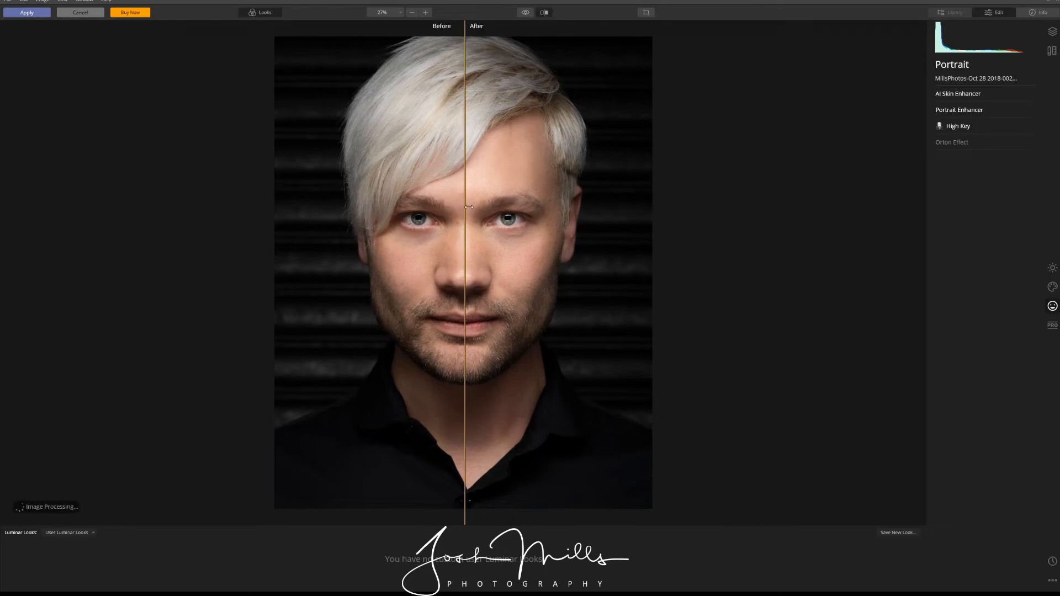
{"action": "left_click_drag", "start_coordinate": [469, 207], "coordinate": [308, 186]}
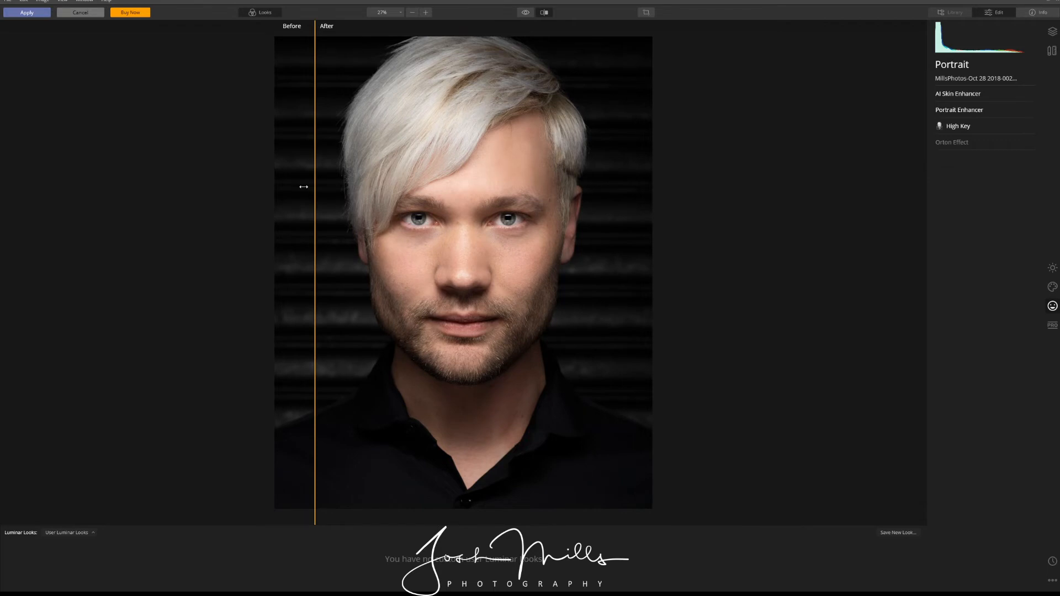
{"action": "left_click", "coordinate": [545, 14]}
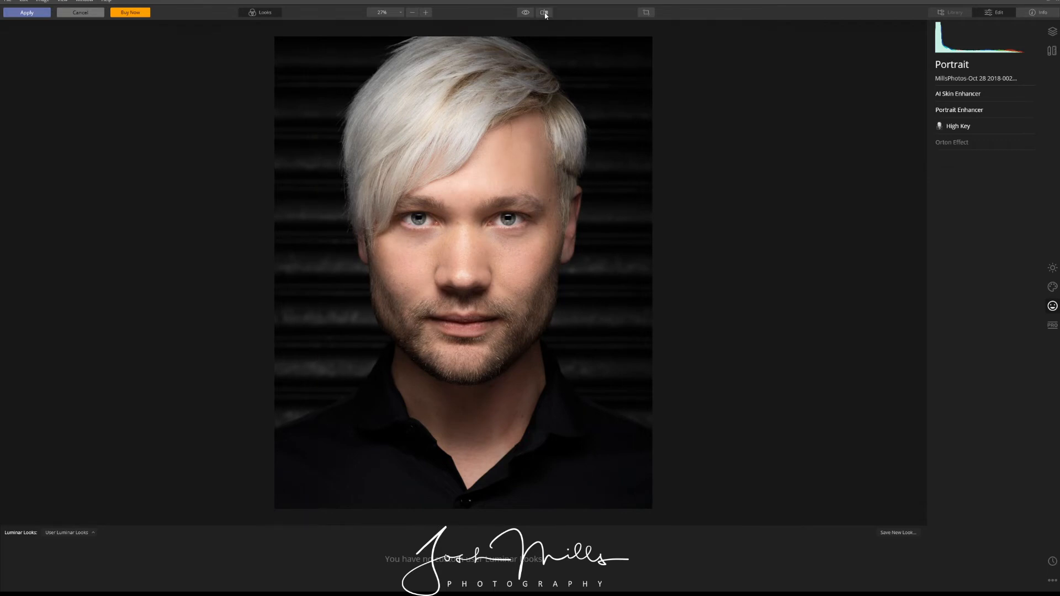
- Set the Light filter's Temperature to 5 and Tint to 7 on the portrait and compare it with the original
{"action": "left_click", "coordinate": [402, 14]}
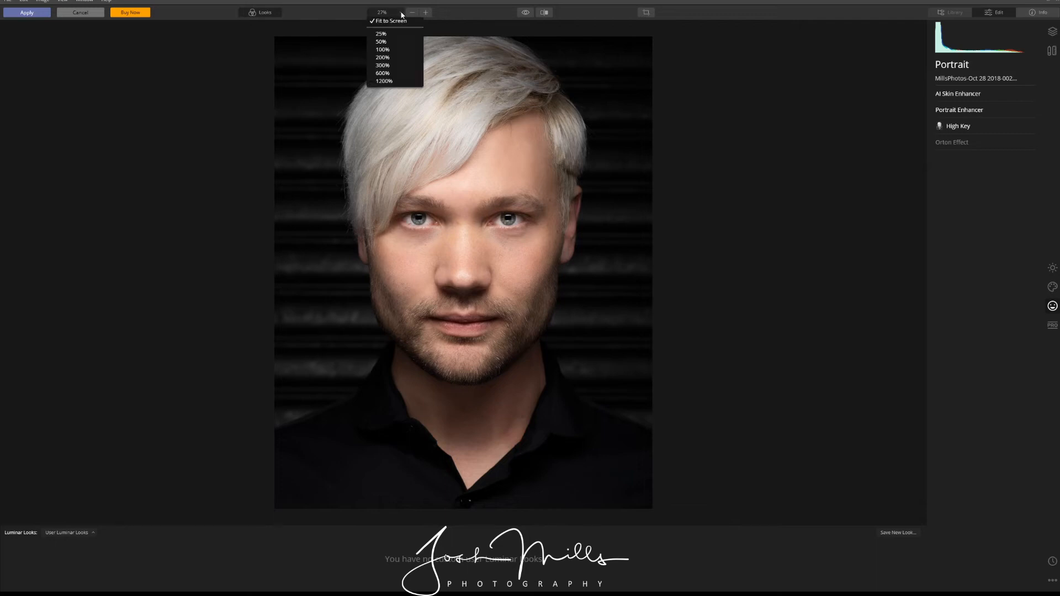
{"action": "left_click", "coordinate": [382, 42]}
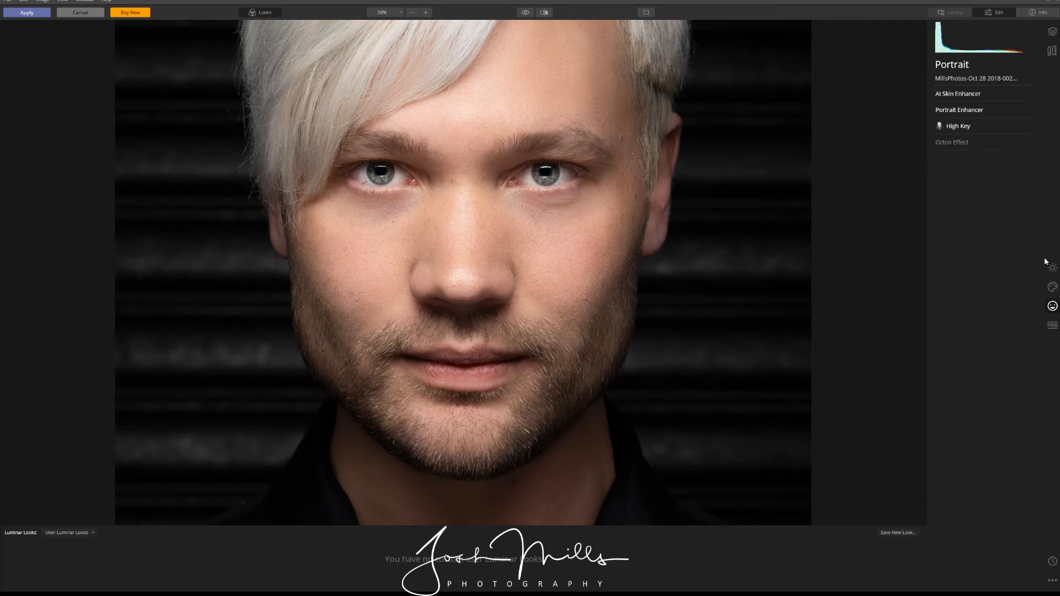
{"action": "left_click", "coordinate": [1053, 269]}
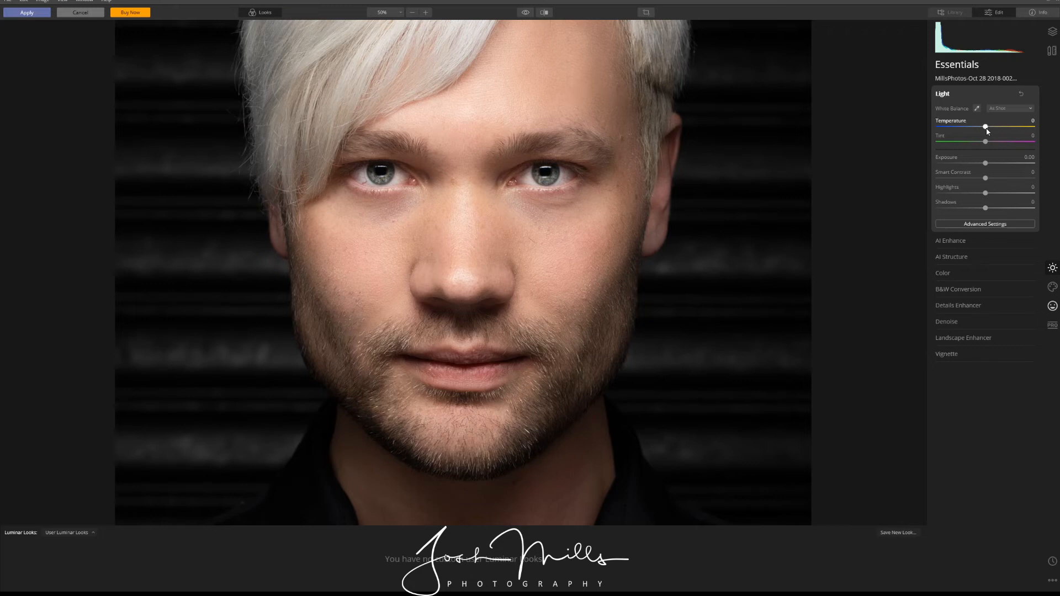
{"action": "left_click_drag", "start_coordinate": [986, 129], "coordinate": [988, 128]}
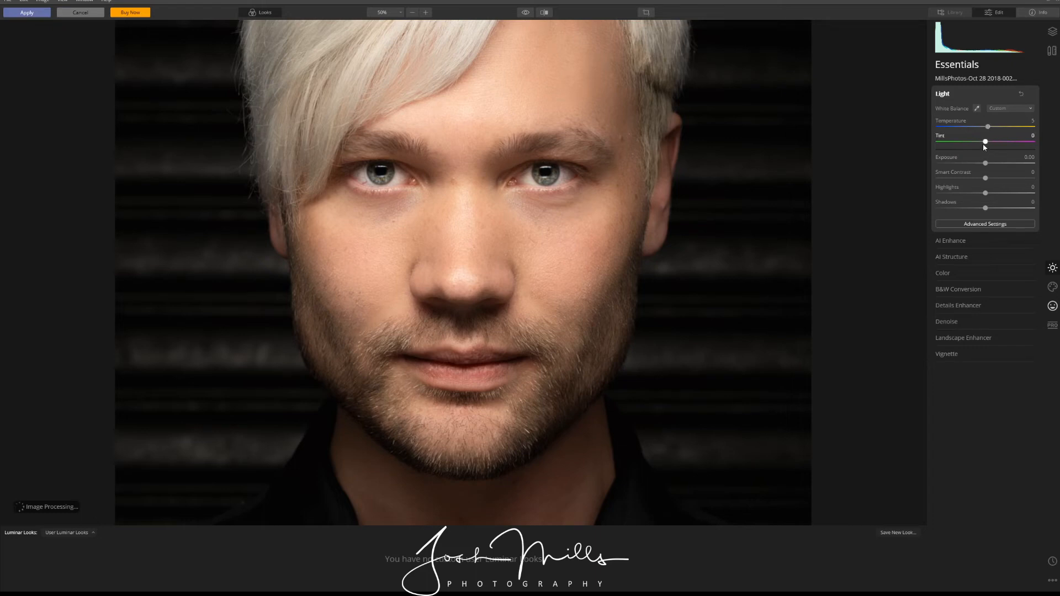
{"action": "left_click_drag", "start_coordinate": [986, 143], "coordinate": [989, 143]}
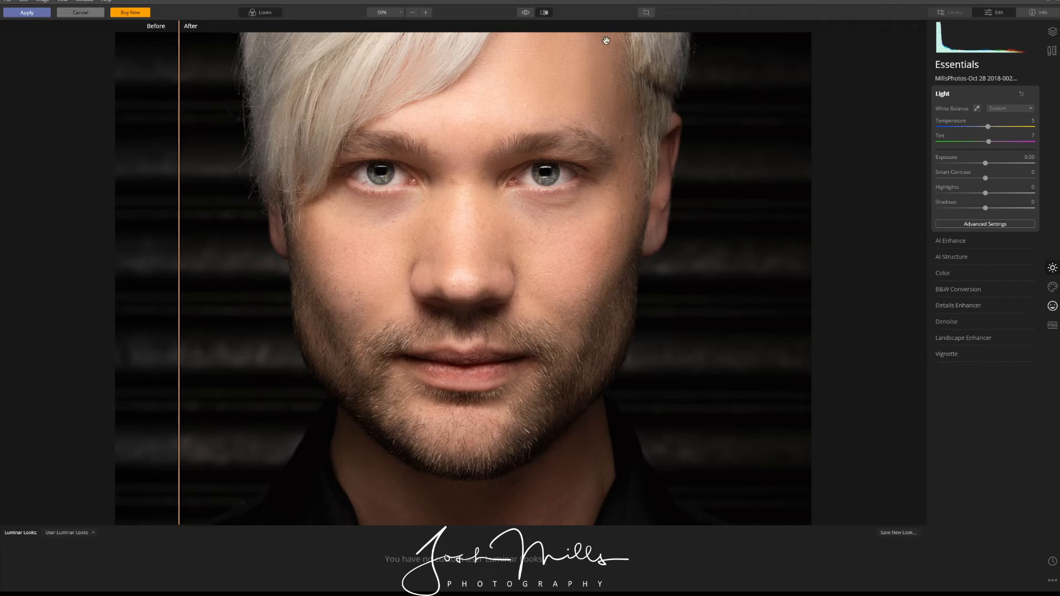
{"action": "left_click", "coordinate": [545, 12]}
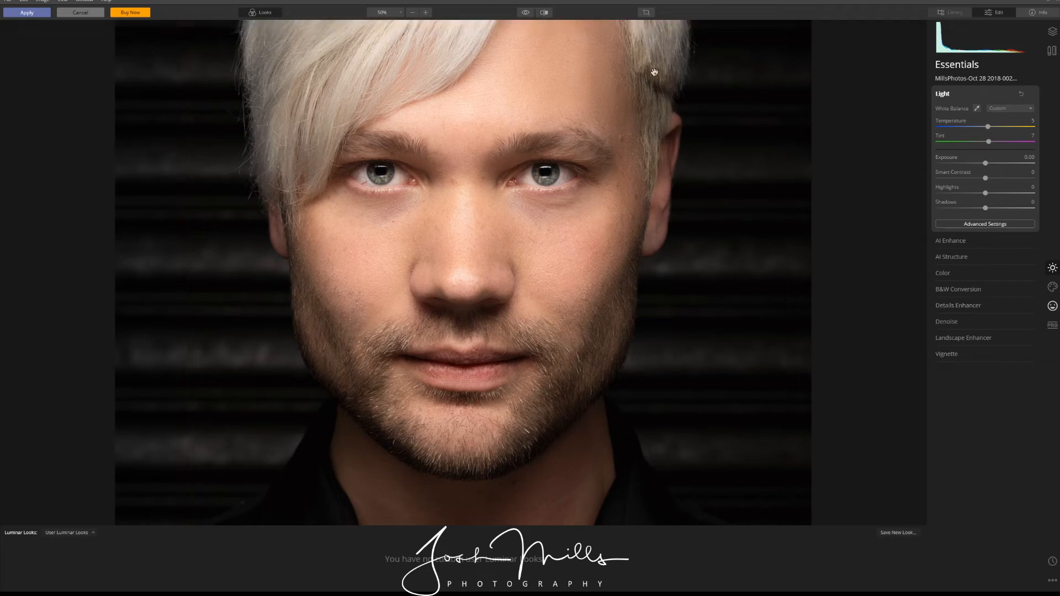
- Set Details Enhancer's Small Details to 10 and Medium Details to 7, try Large Details at 100 and reset it
{"action": "left_click", "coordinate": [954, 305]}
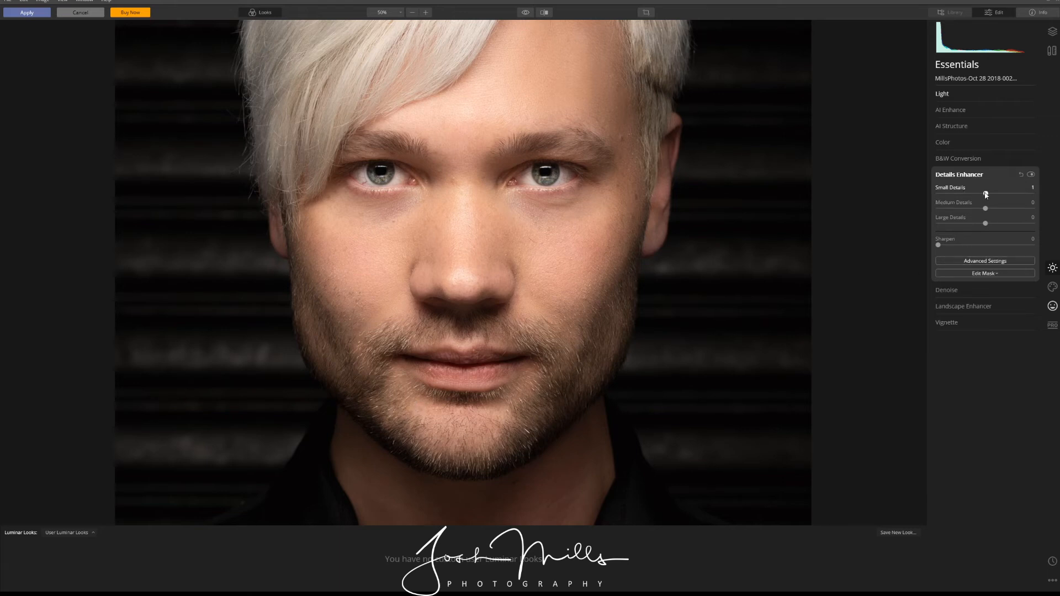
{"action": "left_click_drag", "start_coordinate": [986, 194], "coordinate": [991, 194]}
{"action": "left_click_drag", "start_coordinate": [985, 209], "coordinate": [989, 210]}
{"action": "left_click_drag", "start_coordinate": [987, 227], "coordinate": [1041, 230]}
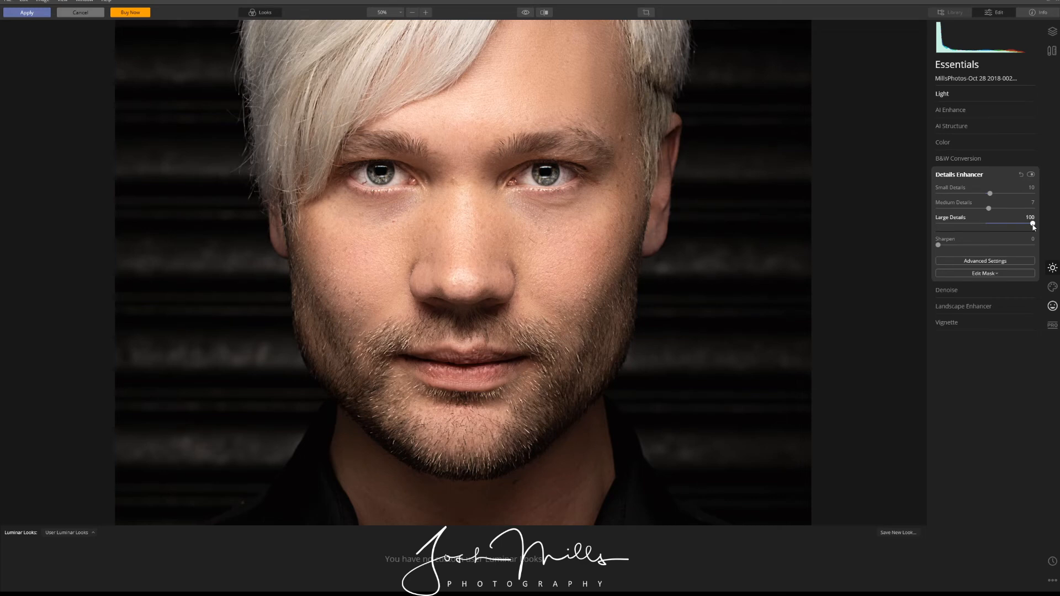
{"action": "double_click", "coordinate": [1033, 224]}
- Try Details Enhancer's Sharpen at 100, examine the eyes and skin at 100% zoom, and set Sharpen to 25
{"action": "left_click_drag", "start_coordinate": [938, 246], "coordinate": [1032, 244]}
{"action": "left_click", "coordinate": [395, 13]}
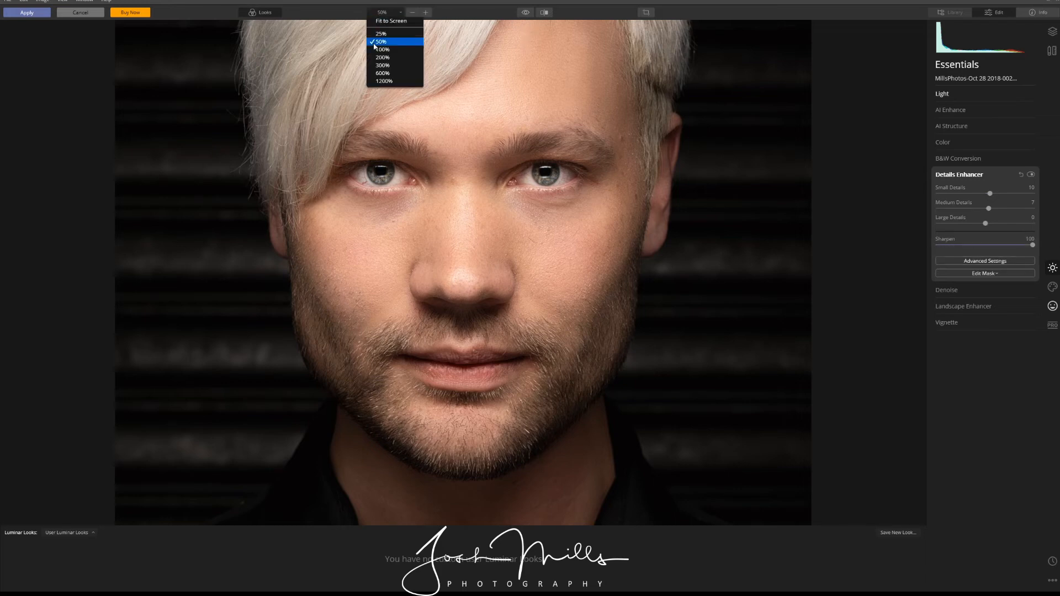
{"action": "left_click", "coordinate": [380, 52]}
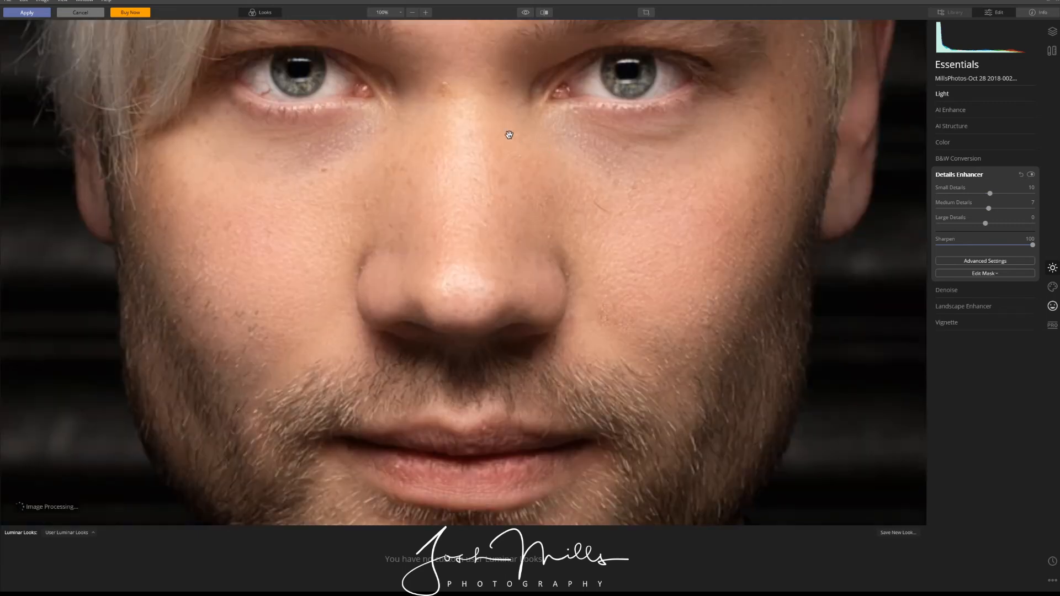
{"action": "left_click_drag", "start_coordinate": [483, 111], "coordinate": [916, 221]}
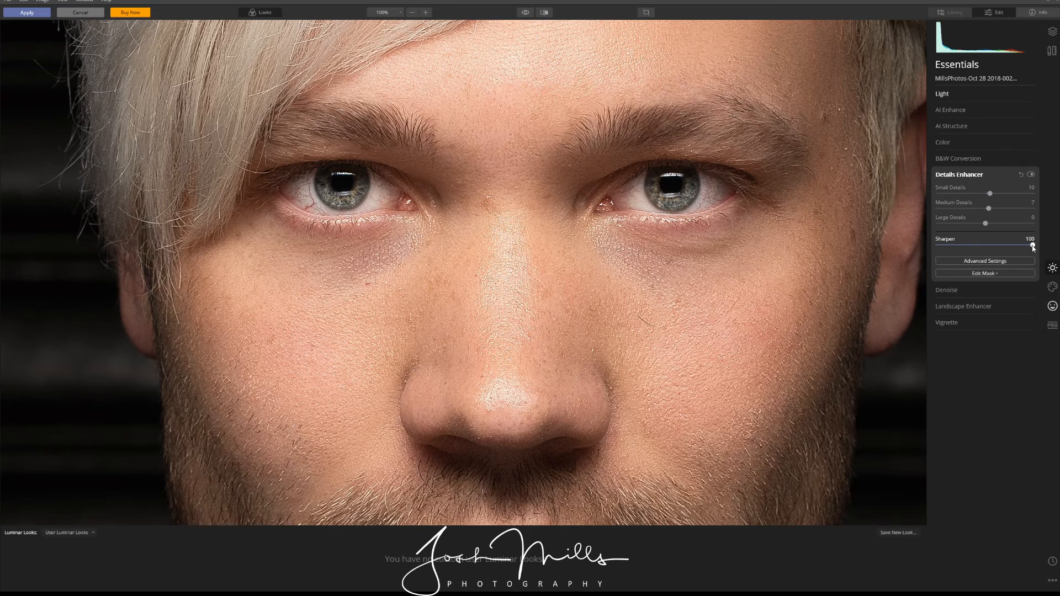
{"action": "left_click_drag", "start_coordinate": [1033, 245], "coordinate": [963, 246]}
- View the whole portrait at 25% and switch repeatedly between the original and edited versions
{"action": "left_click", "coordinate": [412, 13]}
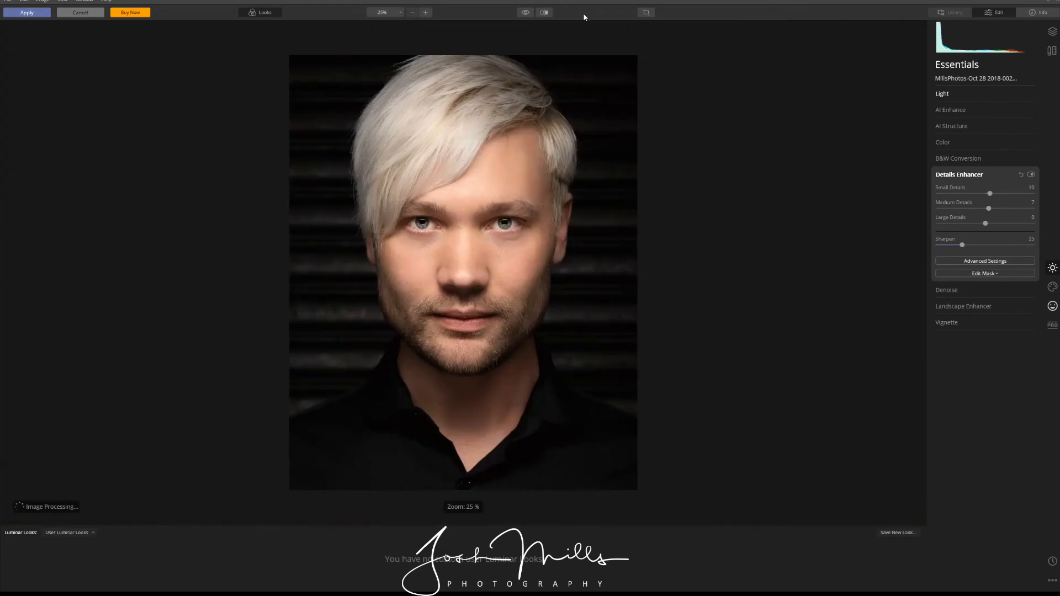
{"action": "left_click", "coordinate": [524, 14]}
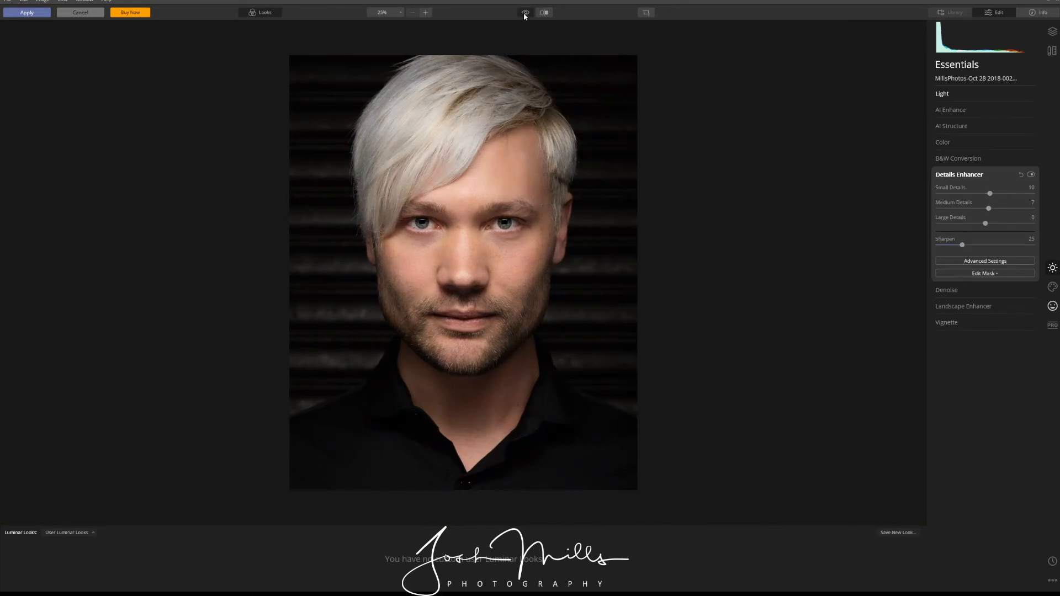
{"action": "left_click", "coordinate": [523, 12]}
{"action": "left_click", "coordinate": [523, 12]}
{"action": "left_click", "coordinate": [524, 12]}
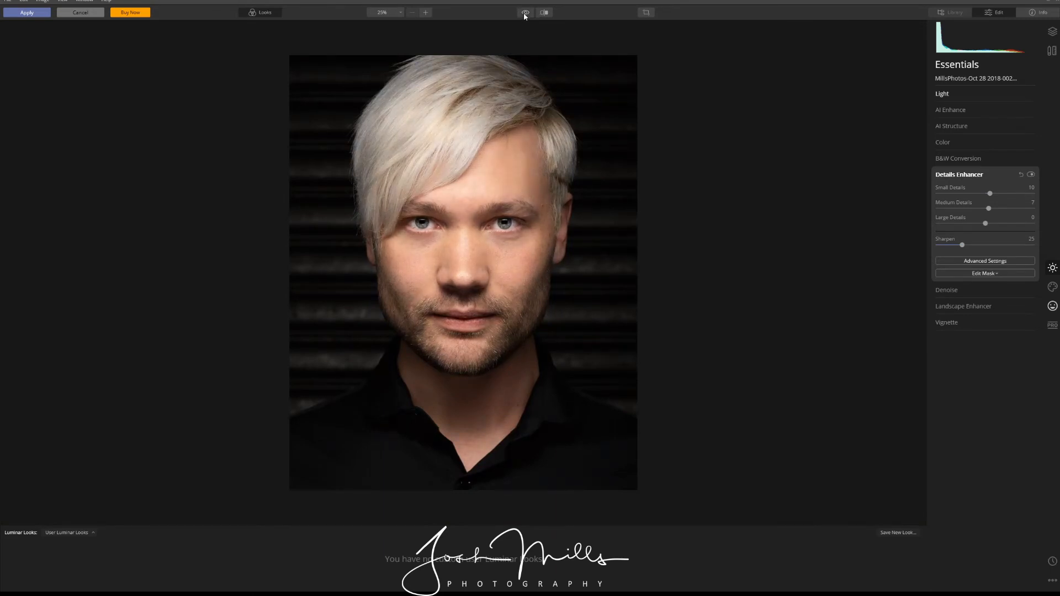
{"action": "left_click", "coordinate": [524, 12]}
{"action": "left_click", "coordinate": [524, 12]}
- Save the current adjustments as a new Luminar Look named TEST
{"action": "left_click", "coordinate": [911, 537]}
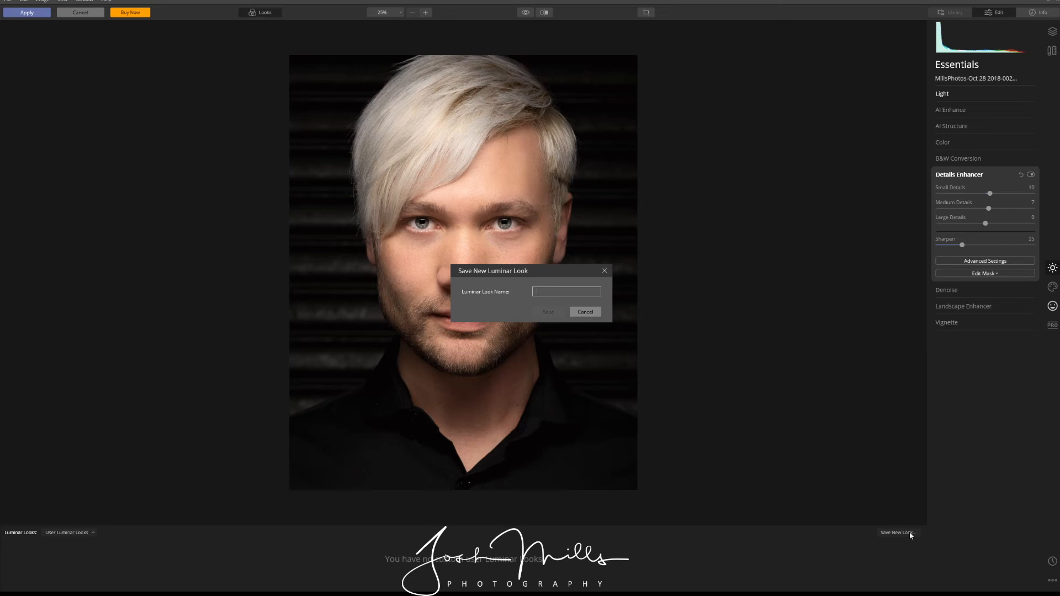
{"action": "type", "text": "TEST"}
{"action": "left_click", "coordinate": [546, 312]}
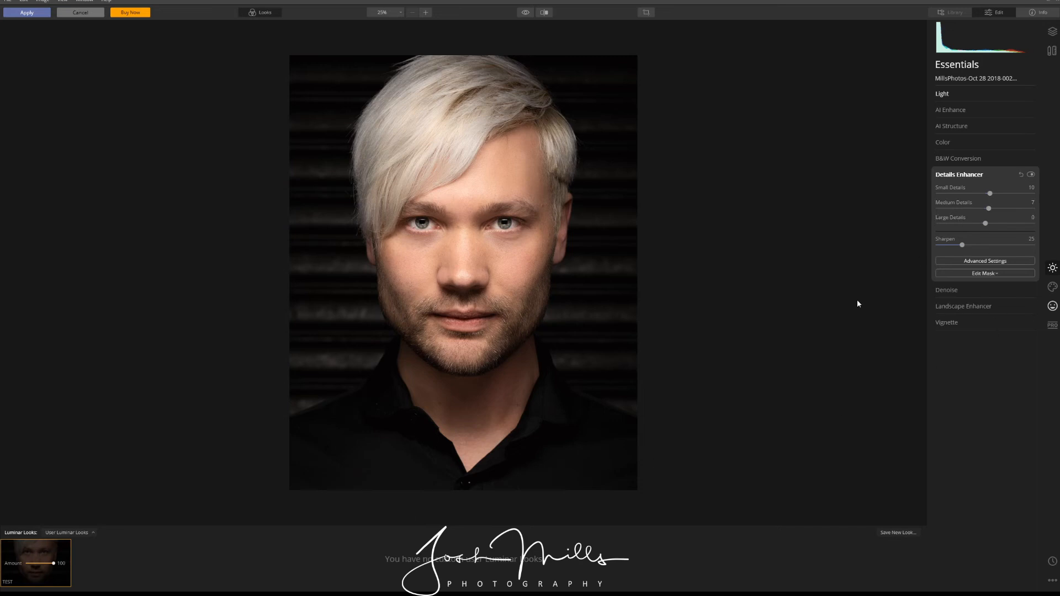
- Apply the edits to return to Lightroom and compare the edited TIFF with the original NEF
{"action": "left_click", "coordinate": [22, 14]}
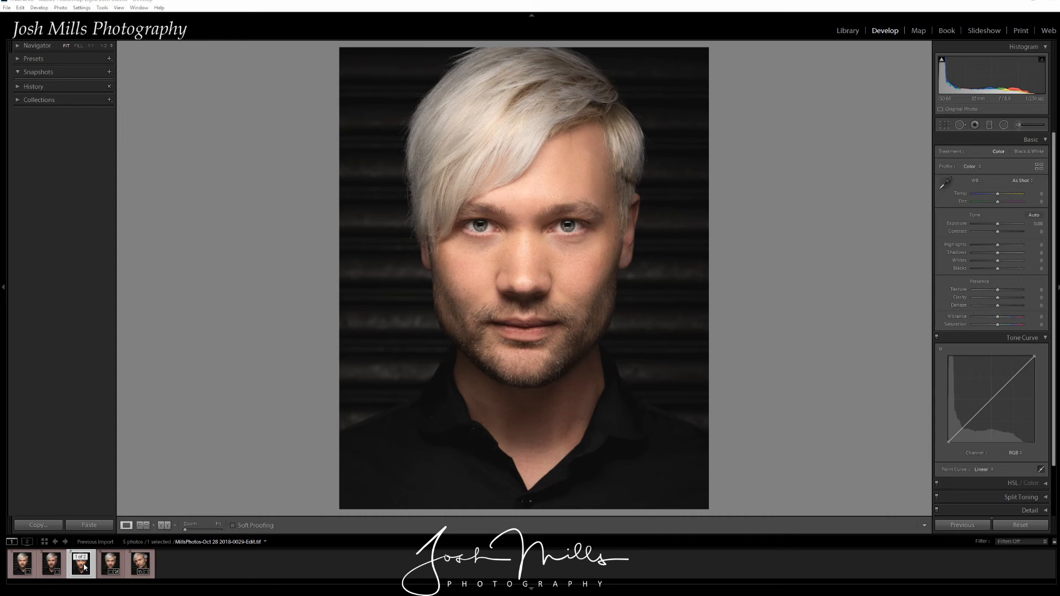
{"action": "left_click", "coordinate": [111, 565]}
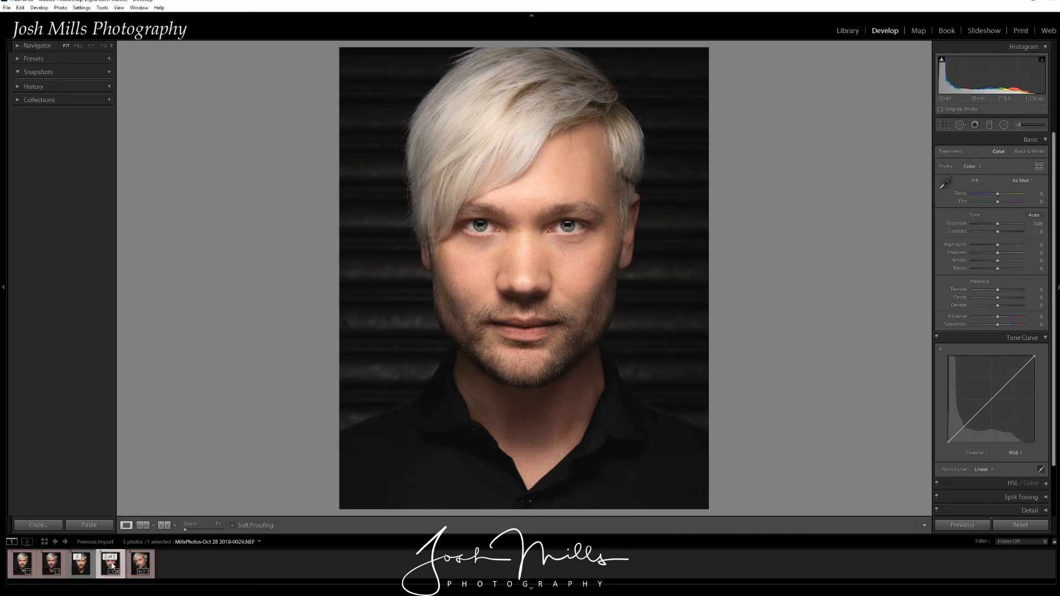
{"action": "left_click", "coordinate": [92, 562]}
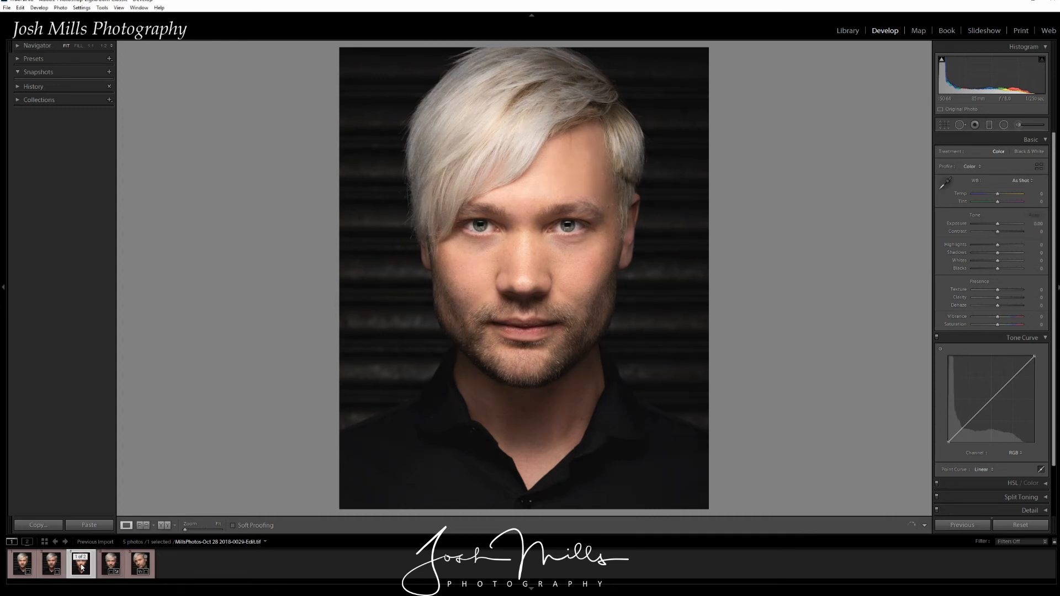
{"action": "left_click", "coordinate": [112, 564]}
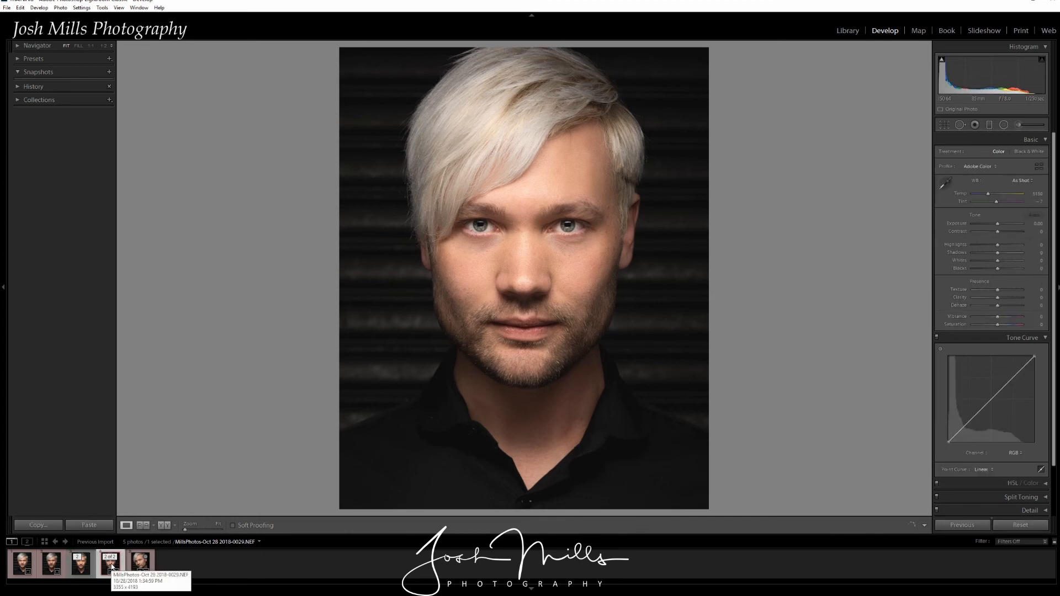
{"action": "left_click", "coordinate": [81, 564]}
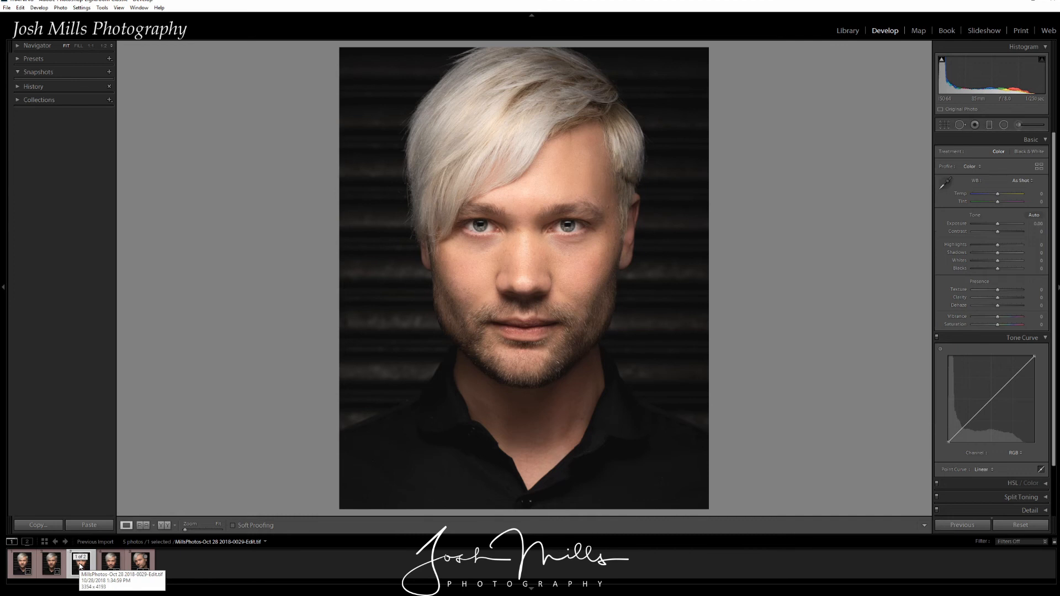
- Browse the other portraits and send the tilted-head photo to Luminar 4 as a TIFF copy with Lightroom adjustments
{"action": "left_click", "coordinate": [23, 567]}
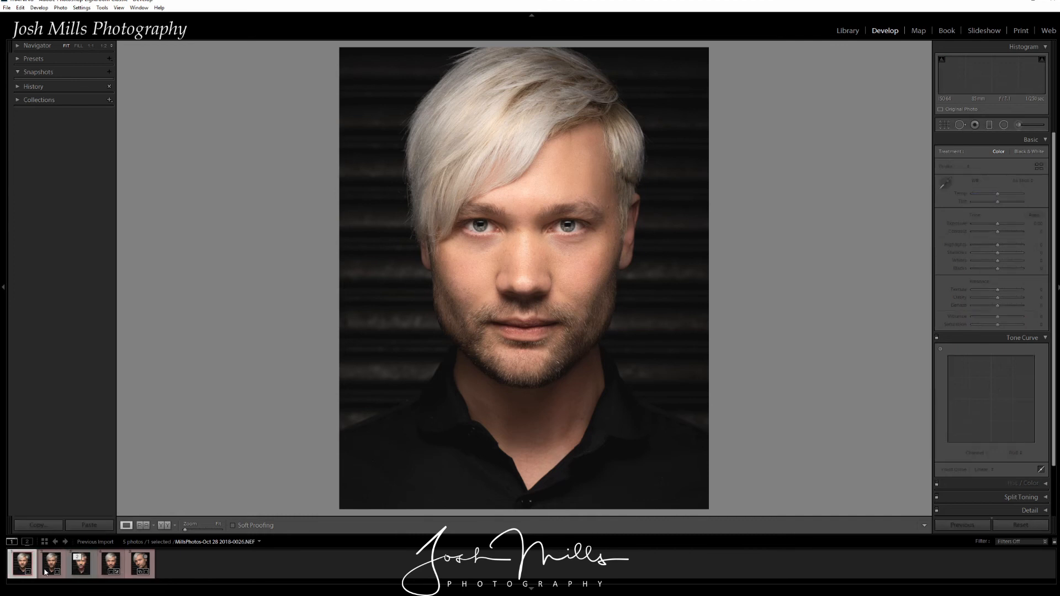
{"action": "left_click", "coordinate": [47, 571]}
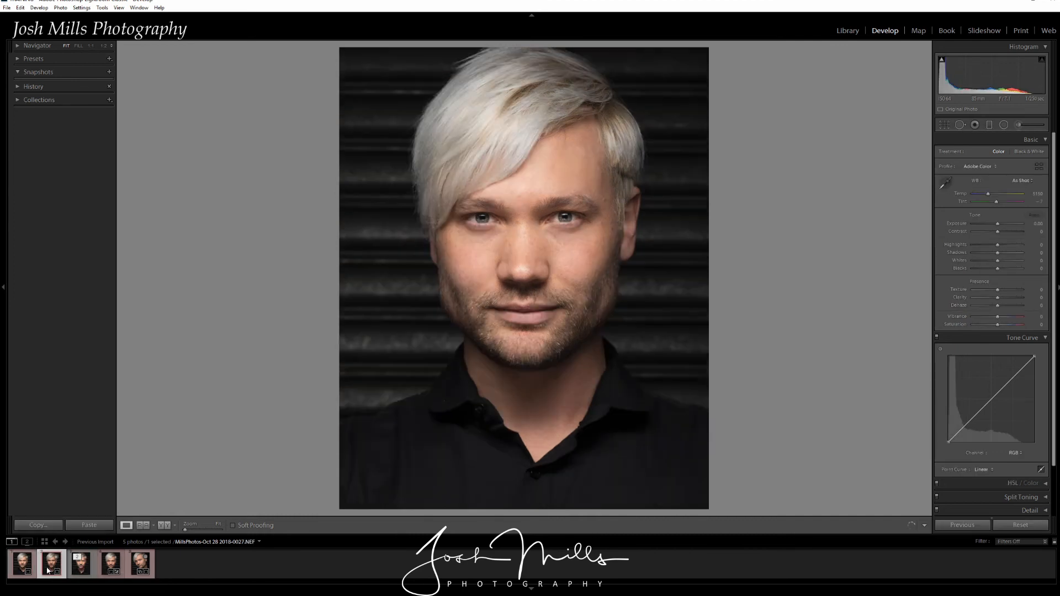
{"action": "left_click", "coordinate": [138, 567]}
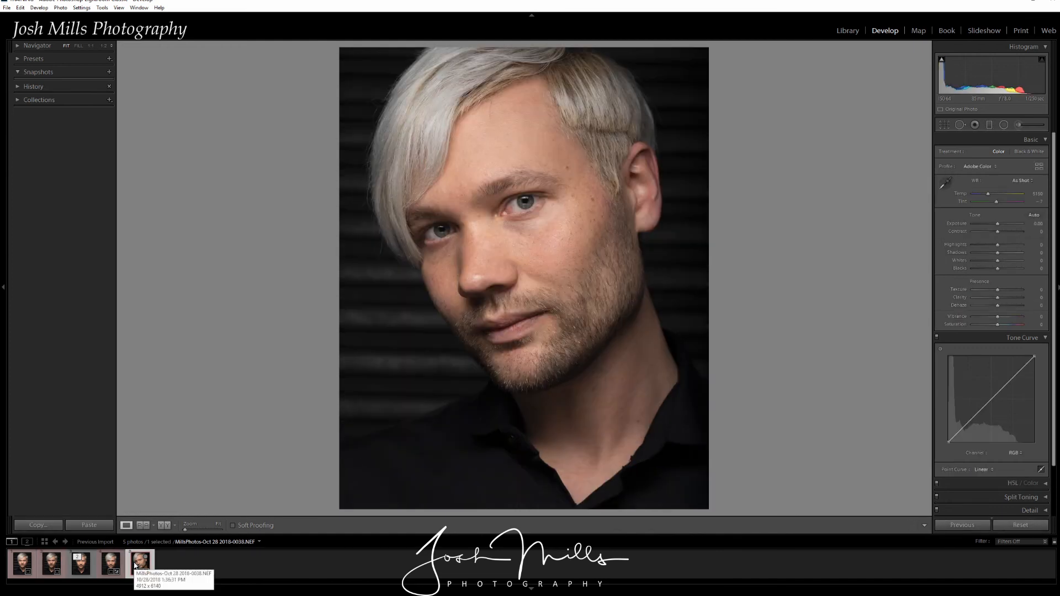
{"action": "right_click", "coordinate": [136, 566]}
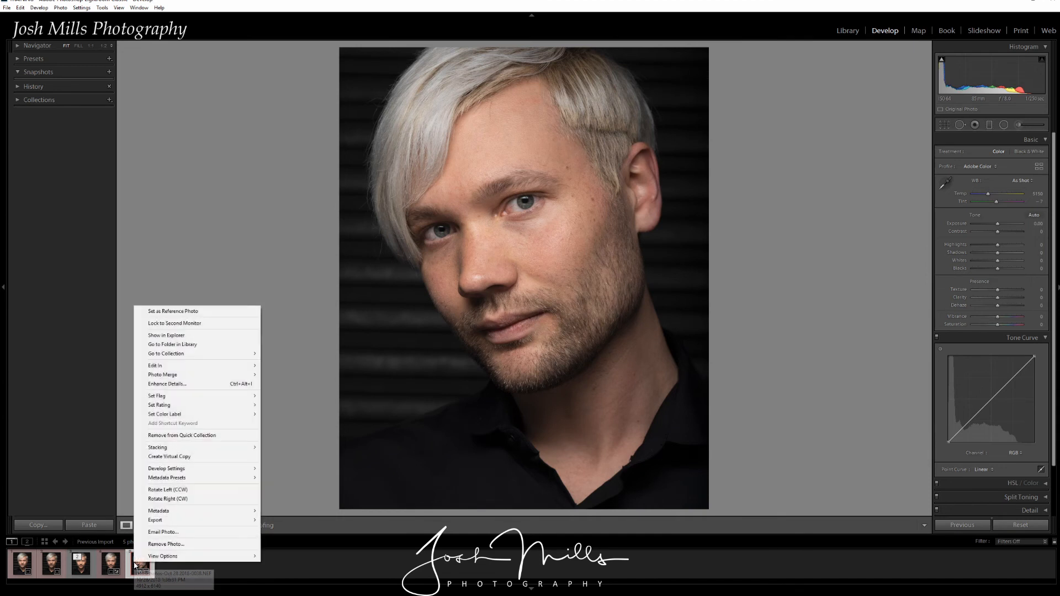
{"action": "mouse_move", "coordinate": [162, 366]}
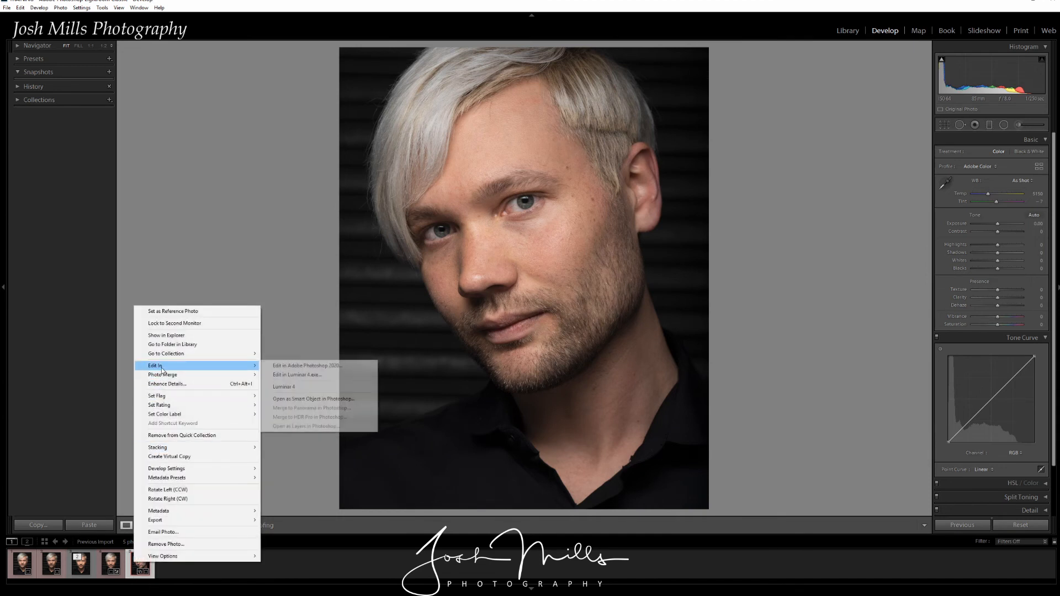
{"action": "left_click", "coordinate": [301, 387]}
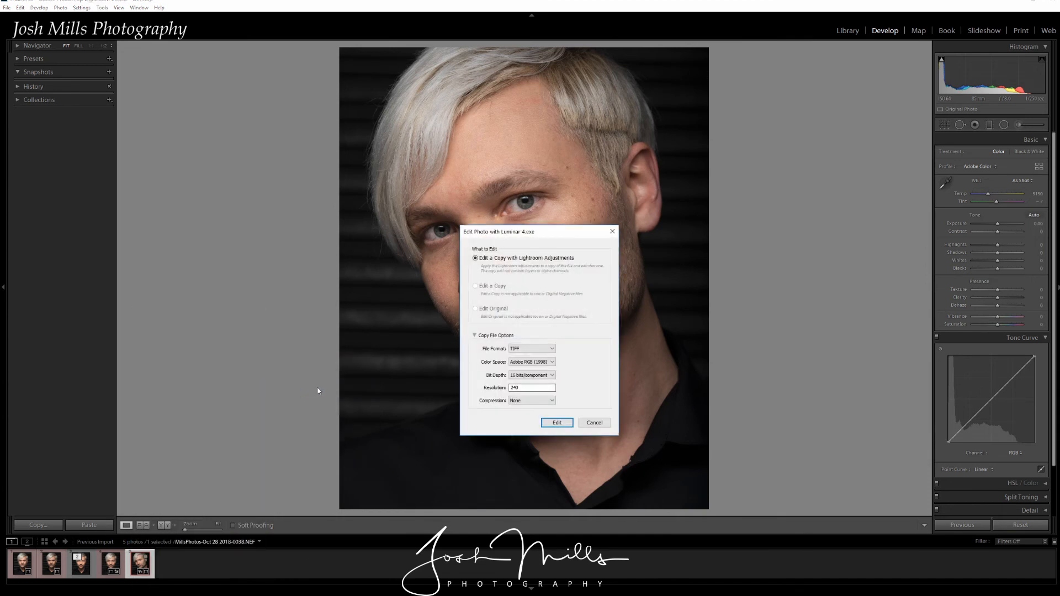
{"action": "left_click", "coordinate": [548, 420]}
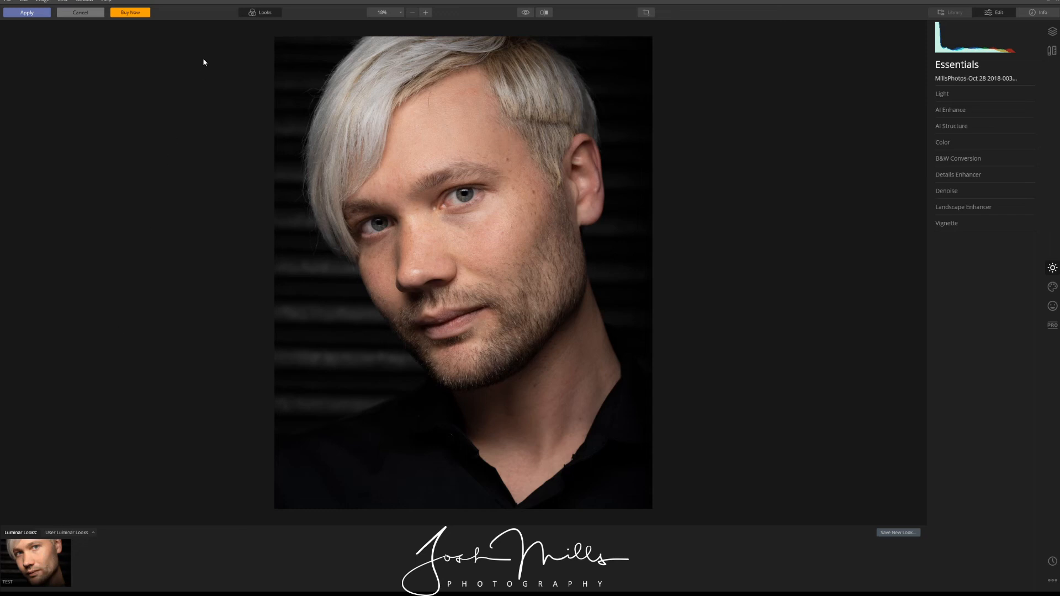
- Hide and reshow the Looks strip, and apply the saved TEST look to the tilted-head portrait
{"action": "left_click", "coordinate": [261, 13]}
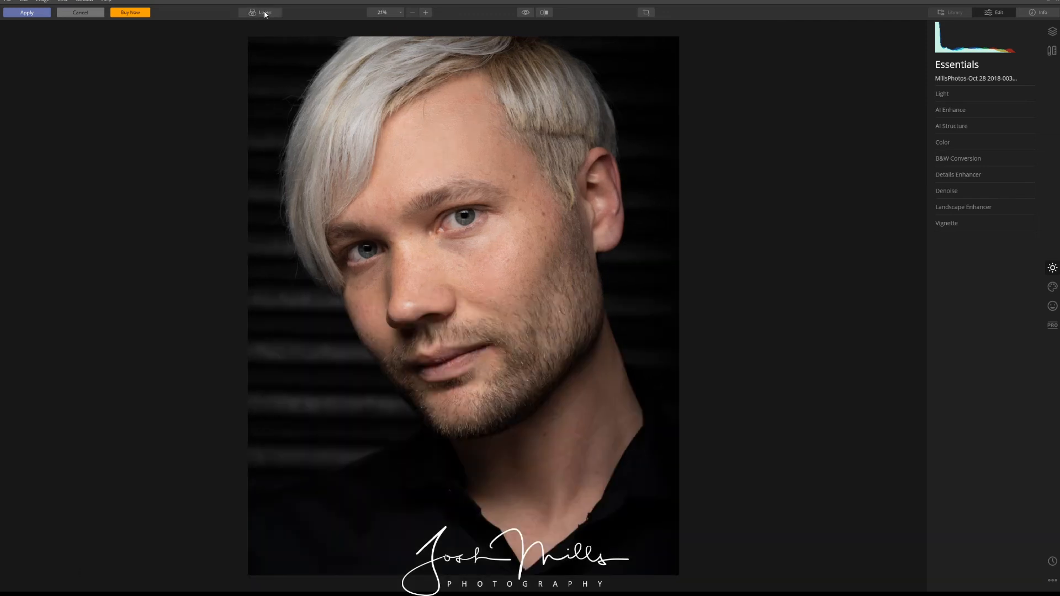
{"action": "left_click", "coordinate": [263, 13]}
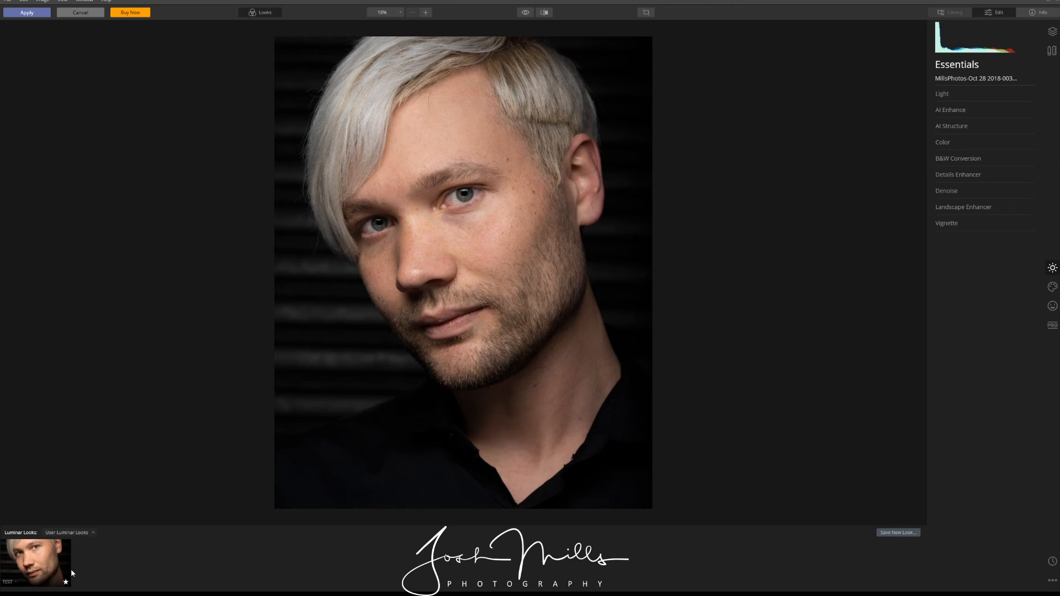
{"action": "left_click", "coordinate": [37, 559]}
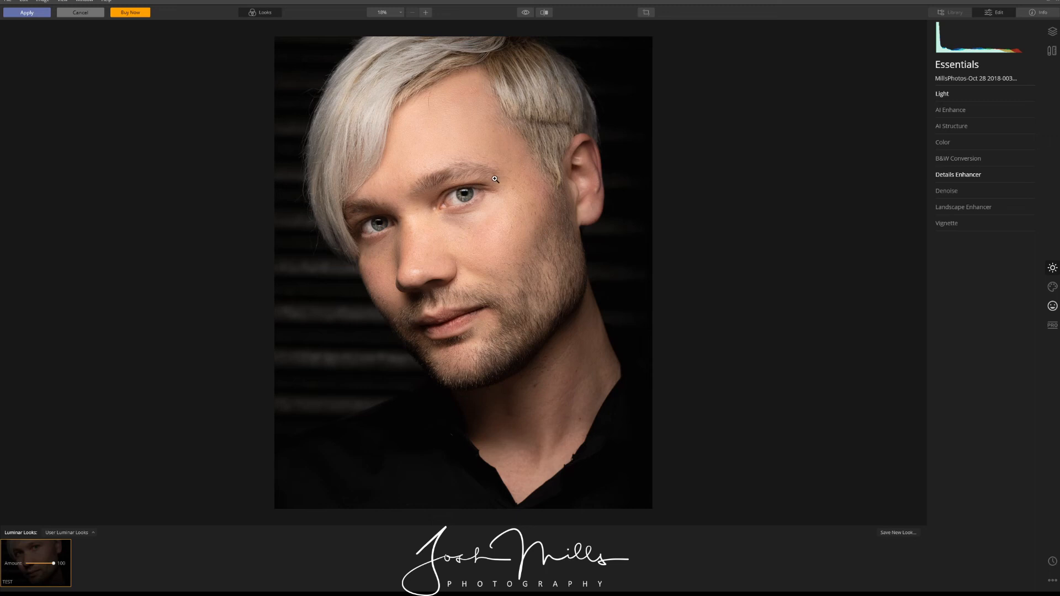
- Sweep the split before/after divider across the tilted-head portrait to review the applied look, and close the comparison
{"action": "left_click", "coordinate": [544, 13]}
{"action": "left_click_drag", "start_coordinate": [466, 229], "coordinate": [186, 214]}
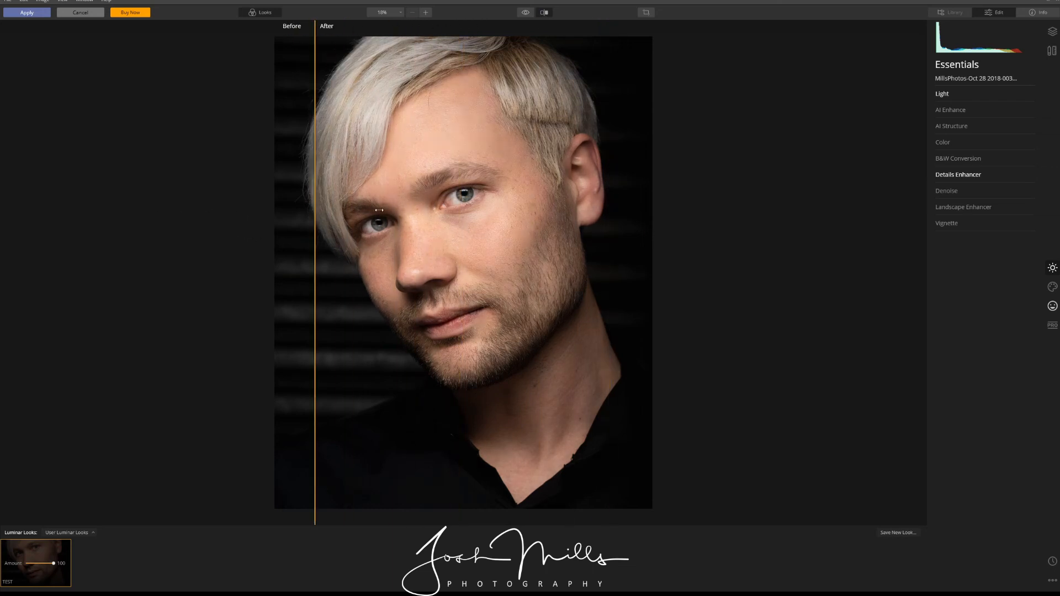
{"action": "left_click_drag", "start_coordinate": [379, 210], "coordinate": [121, 174]}
{"action": "left_click_drag", "start_coordinate": [489, 210], "coordinate": [468, 221]}
{"action": "left_click", "coordinate": [546, 12]}
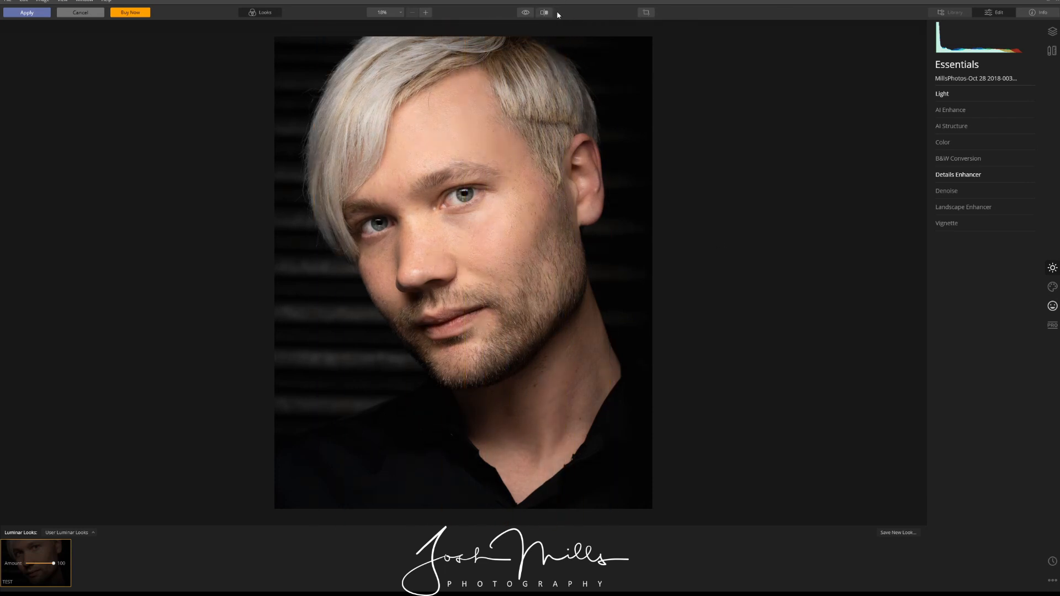
- Start a brush mask for AI Skin Enhancer with the brush at 100% opacity and size 40
{"action": "left_click", "coordinate": [1052, 307]}
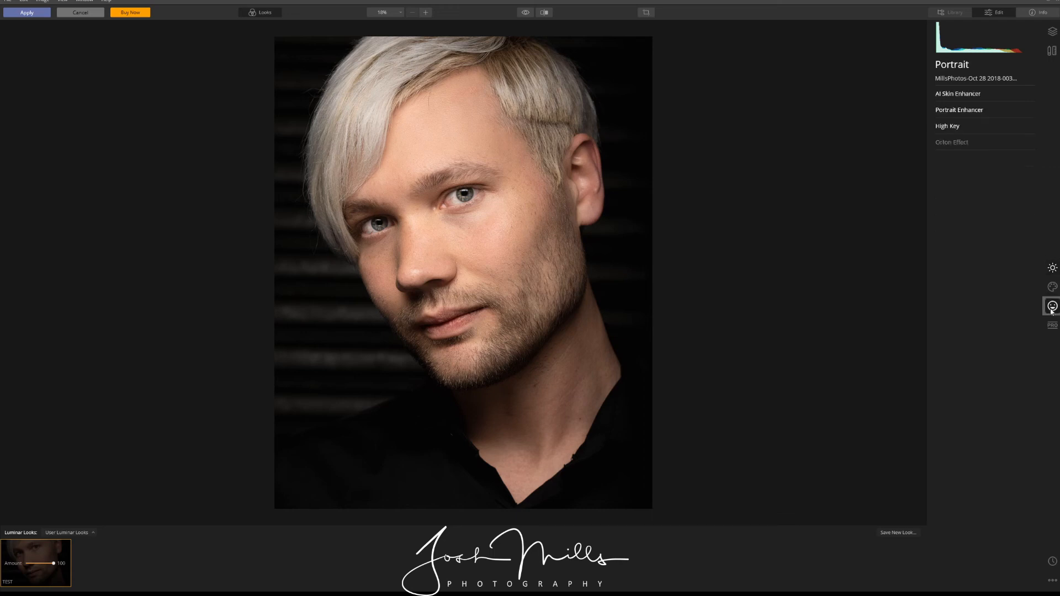
{"action": "left_click", "coordinate": [982, 94]}
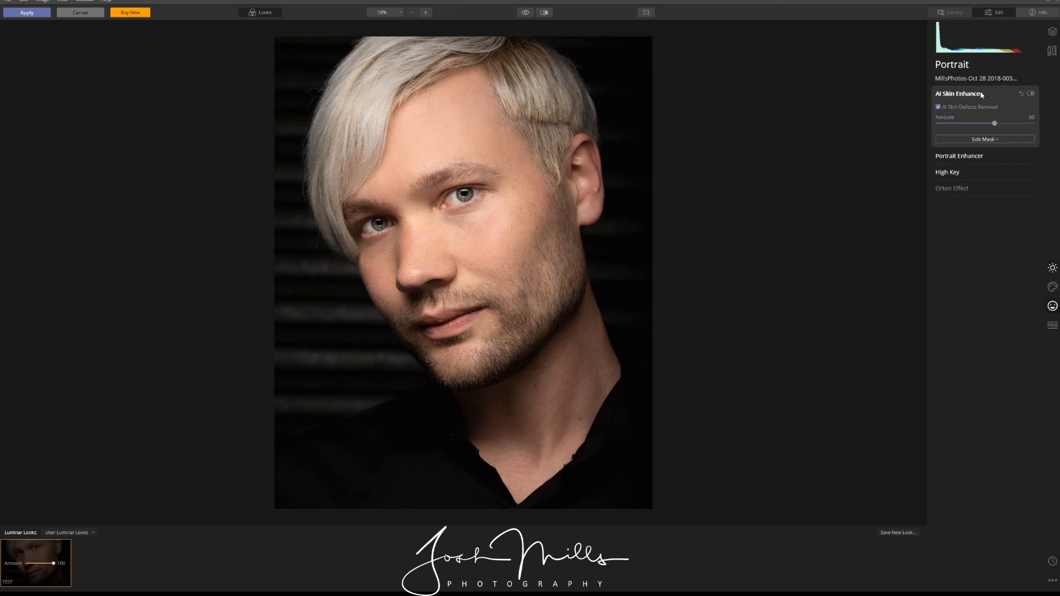
{"action": "left_click", "coordinate": [982, 139]}
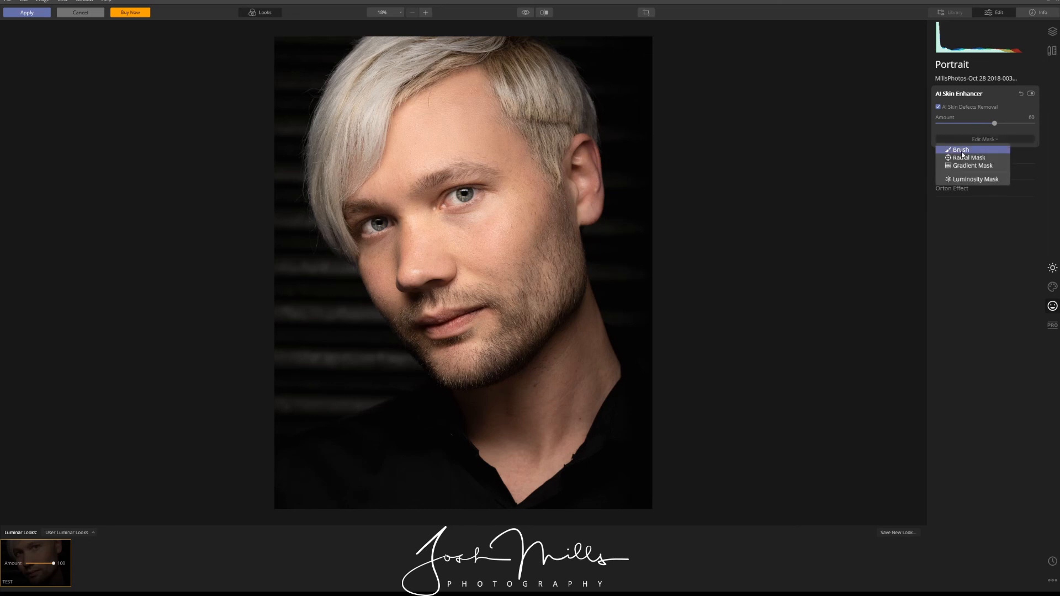
{"action": "left_click", "coordinate": [962, 152]}
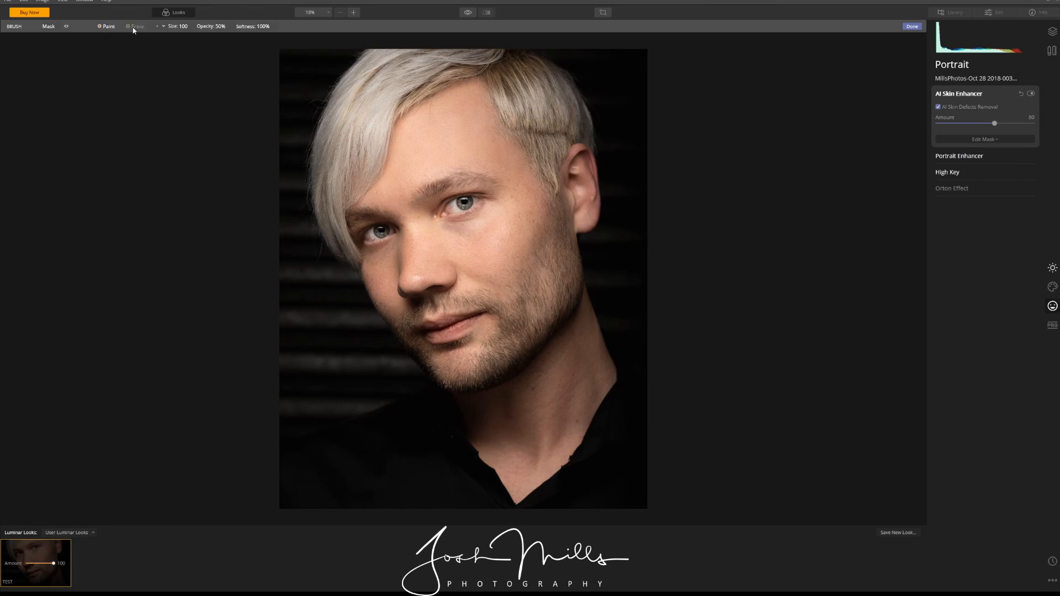
{"action": "left_click", "coordinate": [222, 26]}
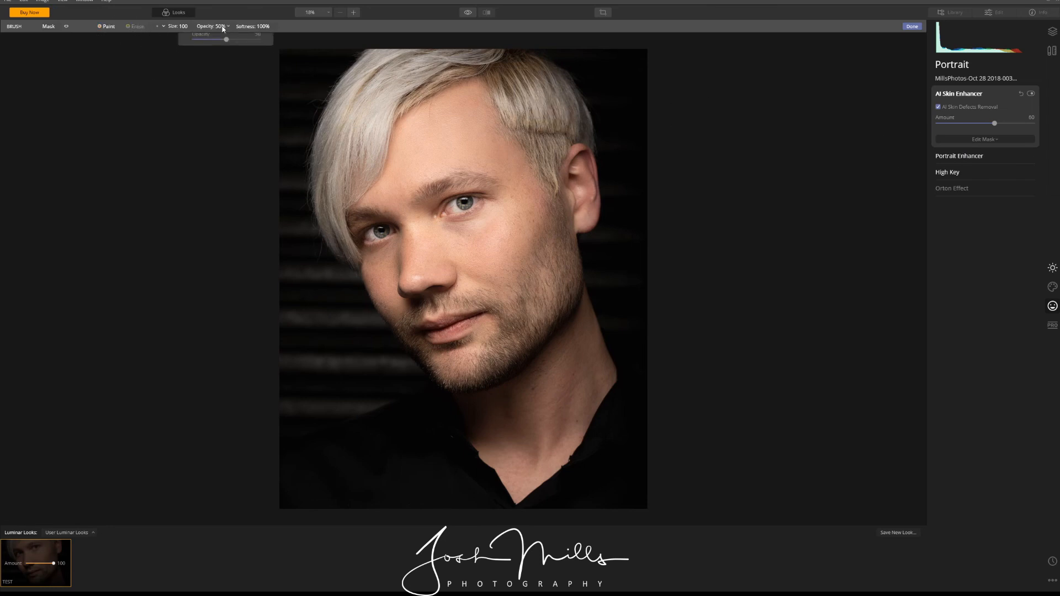
{"action": "left_click_drag", "start_coordinate": [225, 48], "coordinate": [279, 47]}
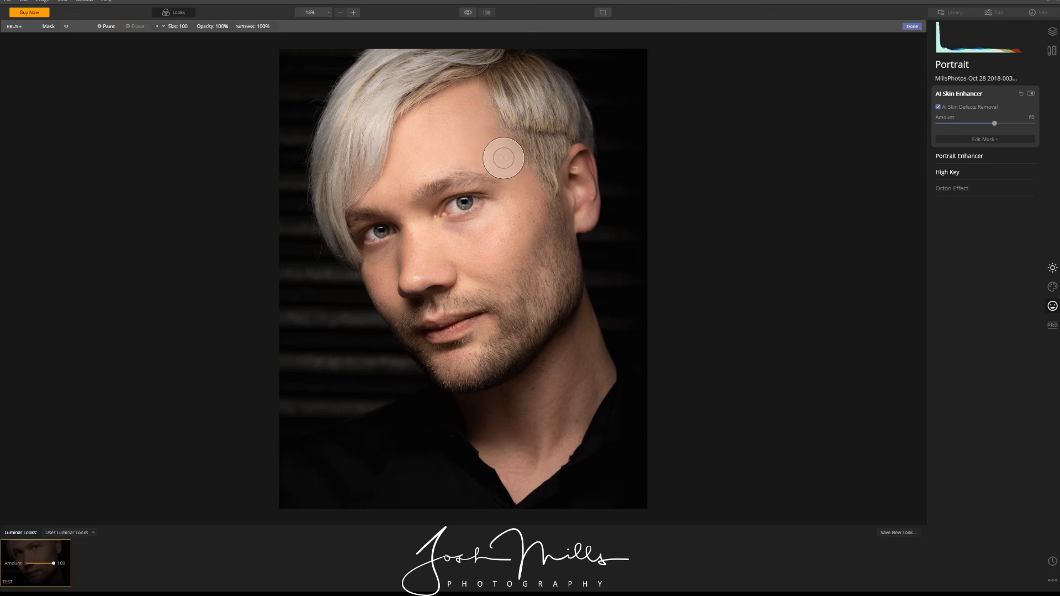
{"action": "key", "text": "bracketleft"}
{"action": "key", "text": "bracketleft"}
{"action": "key", "text": "bracketleft"}
{"action": "key", "text": "bracketleft"}
{"action": "key", "text": "bracketleft"}
{"action": "key", "text": "bracketleft"}
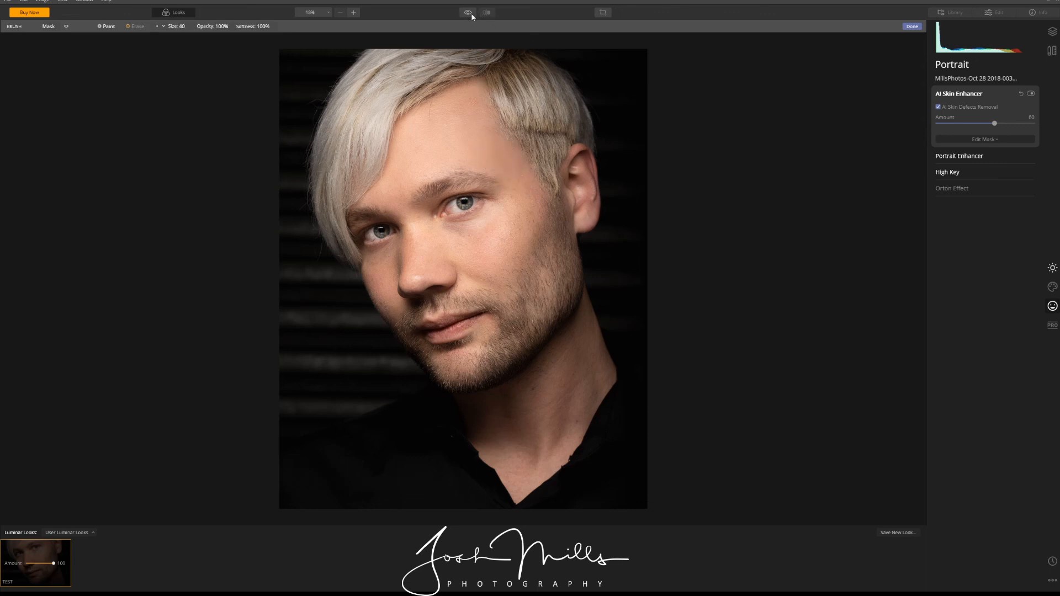
- Compare with the original to locate the moles near the temple, and brush the skin smoothing away over them
{"action": "left_click", "coordinate": [470, 14]}
{"action": "left_click", "coordinate": [468, 13]}
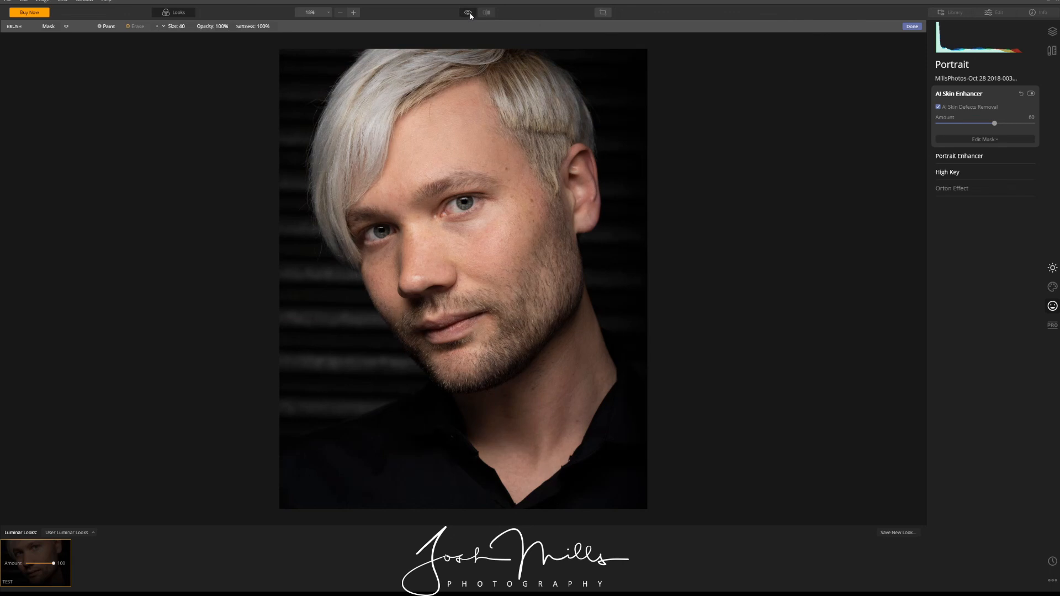
{"action": "left_click", "coordinate": [468, 12]}
{"action": "left_click", "coordinate": [469, 14]}
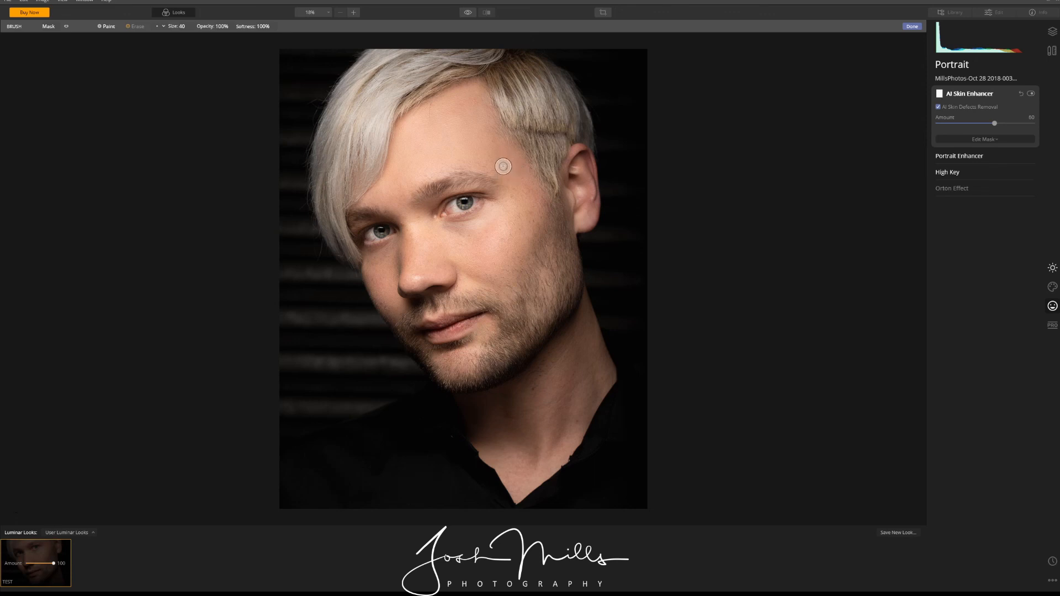
{"action": "left_click", "coordinate": [468, 14]}
{"action": "left_click", "coordinate": [468, 13]}
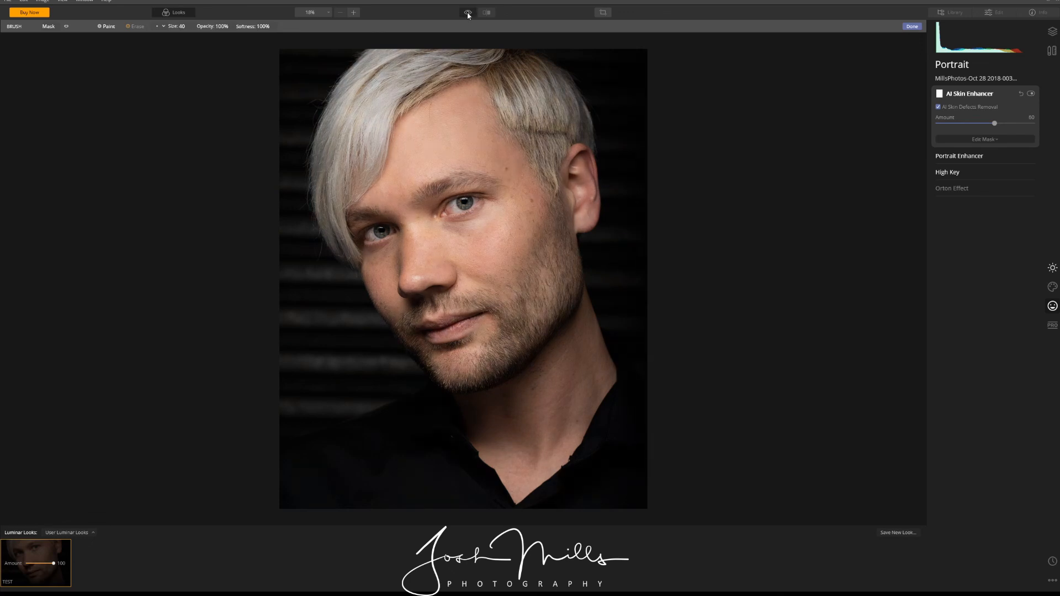
{"action": "left_click", "coordinate": [468, 13]}
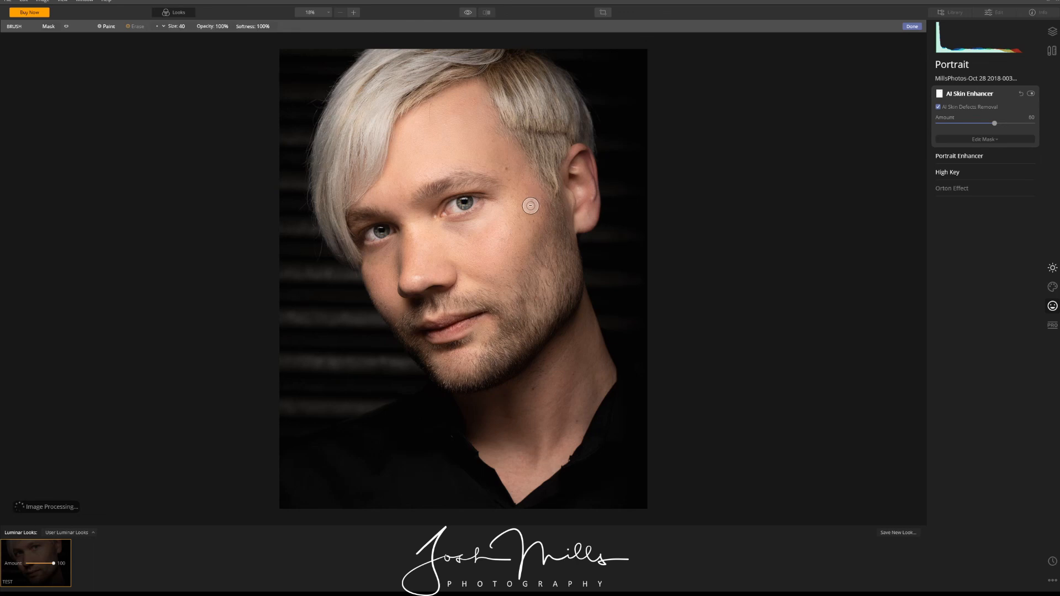
- Switch repeatedly between the original and edited portrait to check the moles brushed back near the temple
{"action": "left_click", "coordinate": [465, 15]}
{"action": "left_click", "coordinate": [465, 16]}
{"action": "left_click", "coordinate": [465, 15]}
{"action": "left_click", "coordinate": [465, 16]}
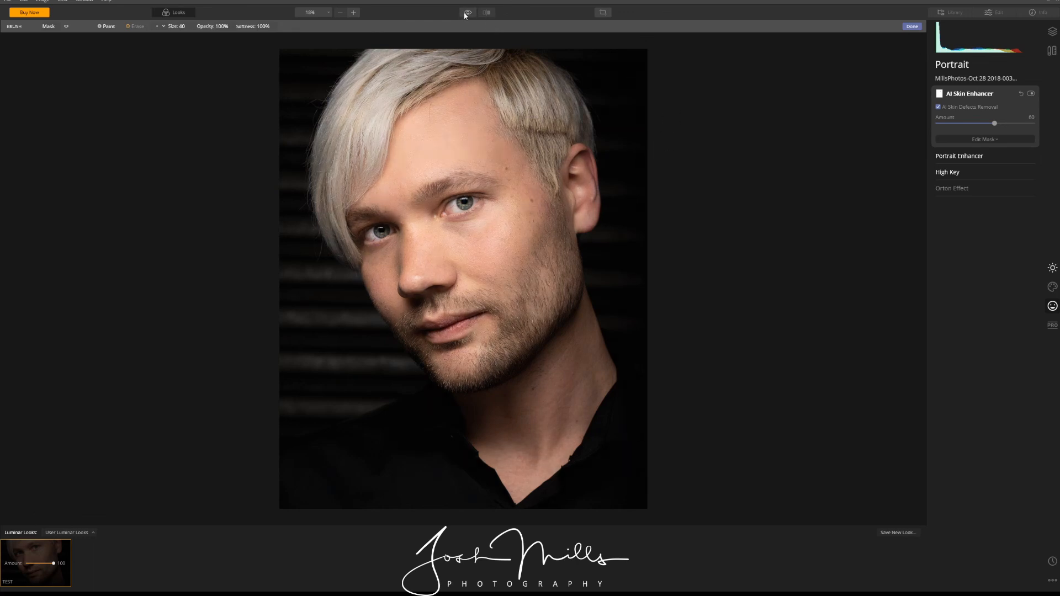
{"action": "left_click", "coordinate": [465, 15]}
{"action": "left_click", "coordinate": [465, 16]}
{"action": "left_click", "coordinate": [465, 15]}
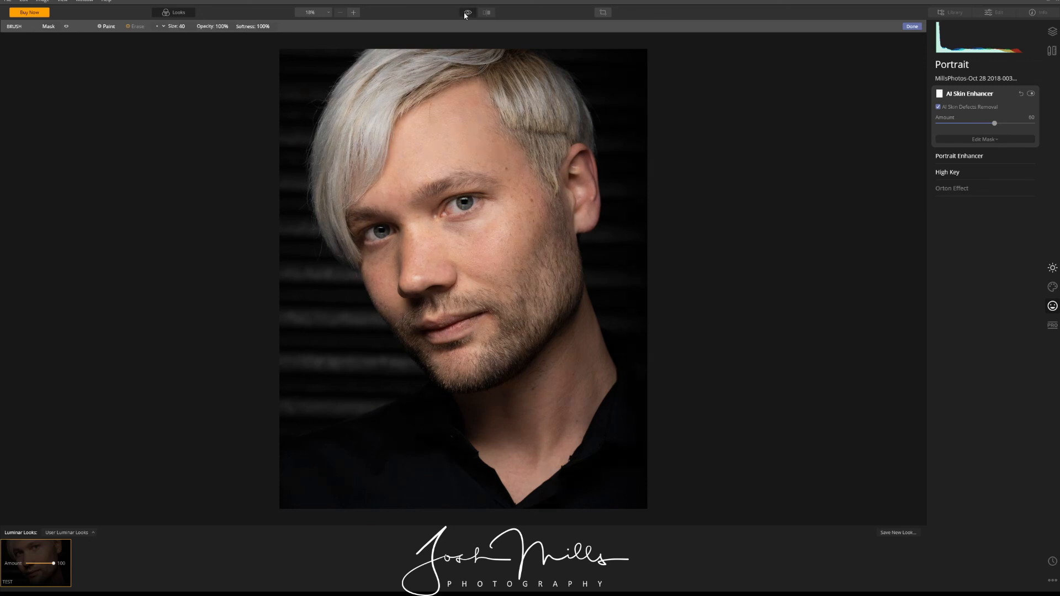
{"action": "left_click", "coordinate": [465, 15]}
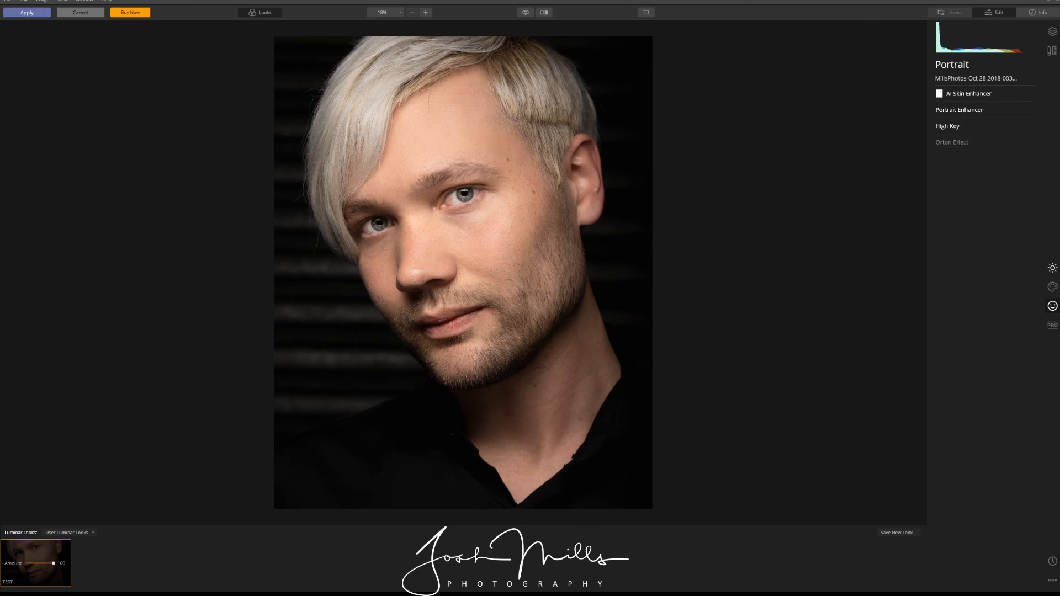
- Apply the mask and edits to return to Lightroom, and compare the tilted-head TIFF with its original NEF
{"action": "left_click", "coordinate": [28, 13]}
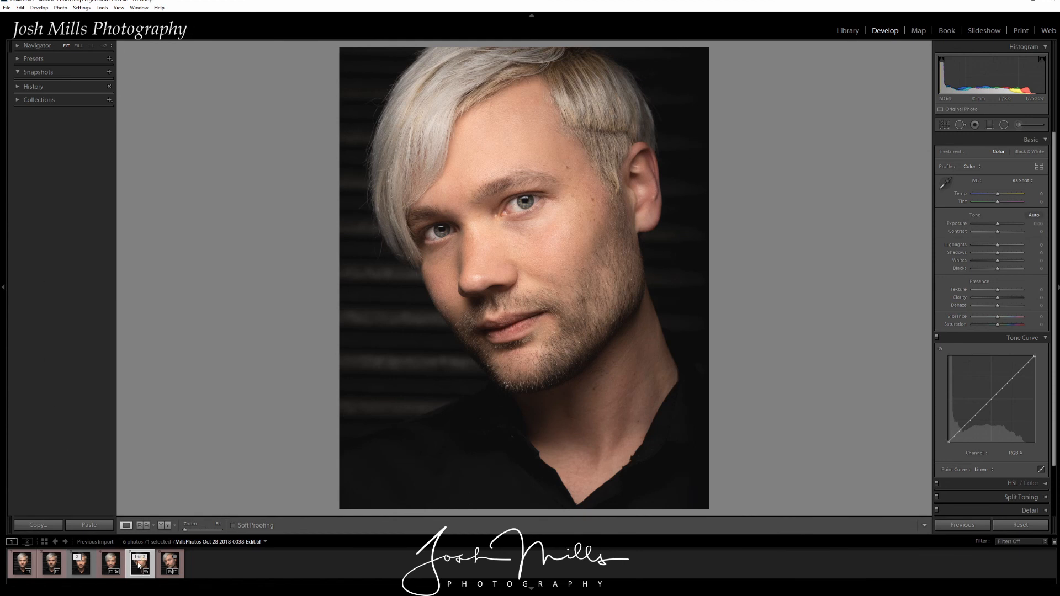
{"action": "left_click", "coordinate": [171, 566]}
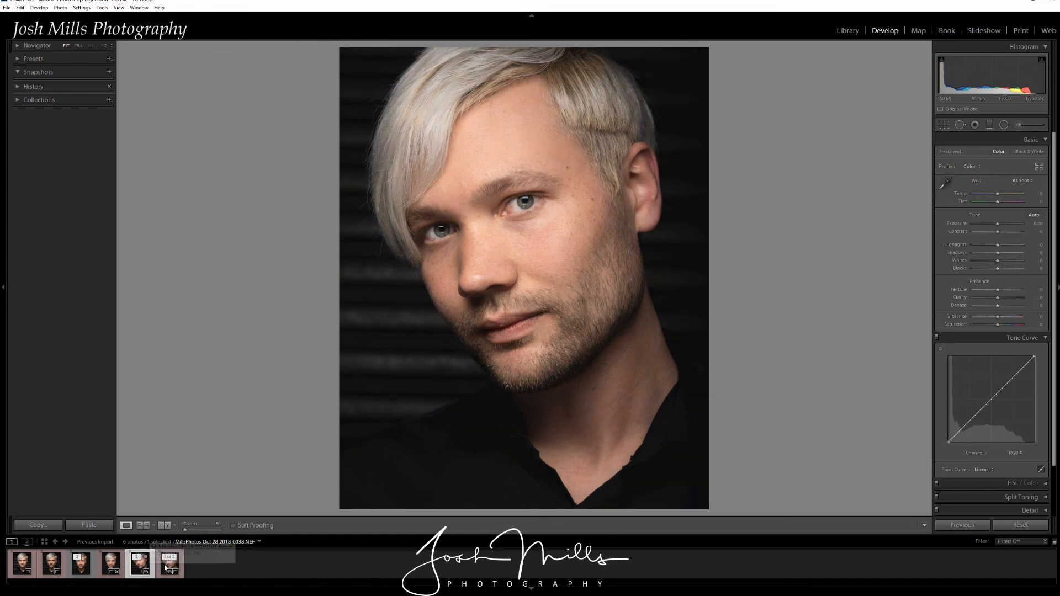
{"action": "left_click", "coordinate": [170, 568]}
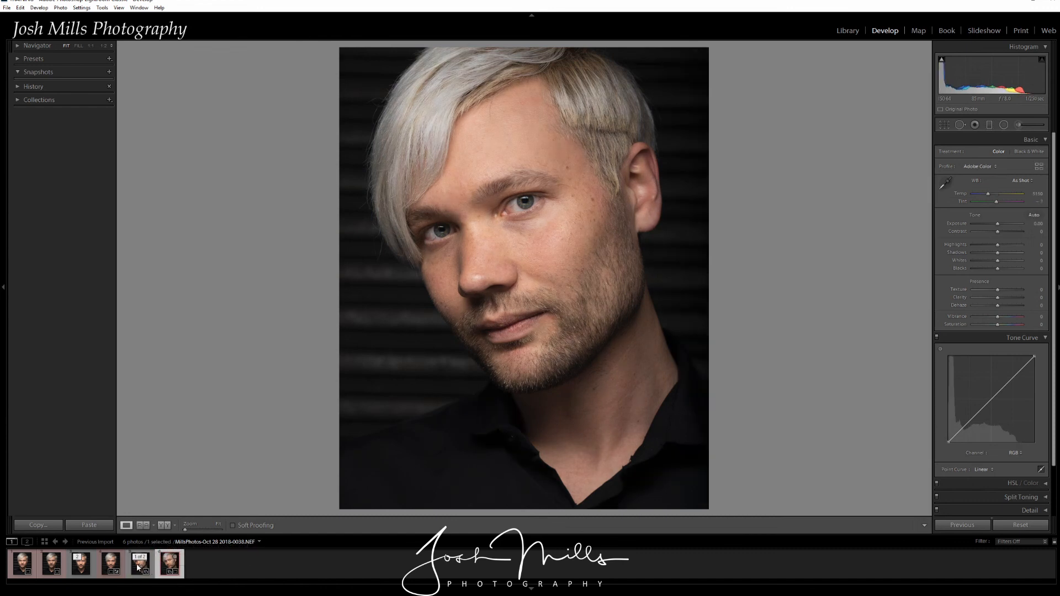
{"action": "left_click", "coordinate": [138, 567]}
- Open the front-facing edited TIFF and examine the skin close up from the forehead down to the nose and cheeks
{"action": "left_click", "coordinate": [81, 565]}
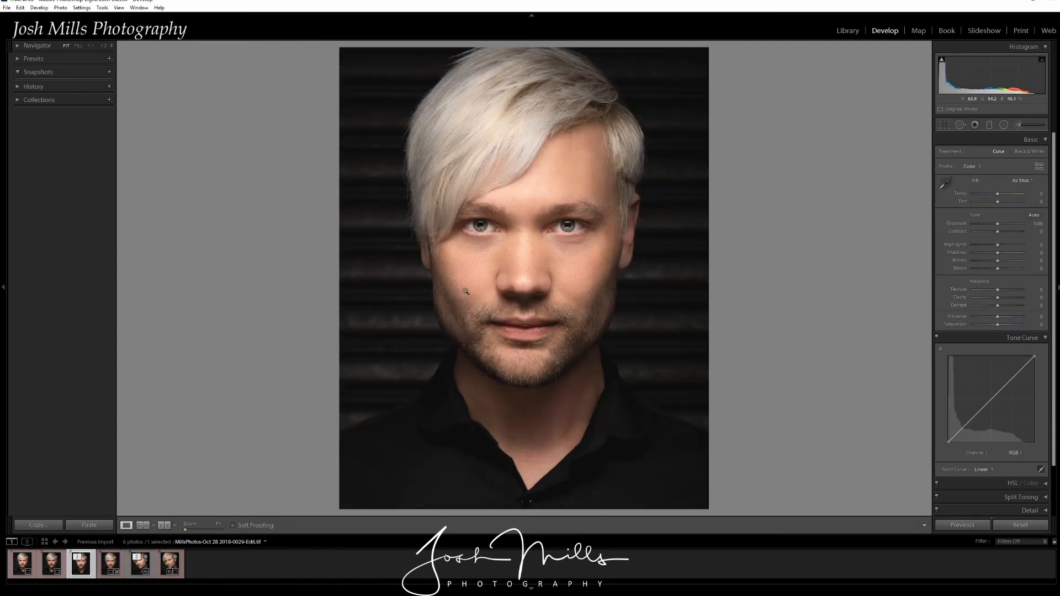
{"action": "left_click", "coordinate": [90, 46]}
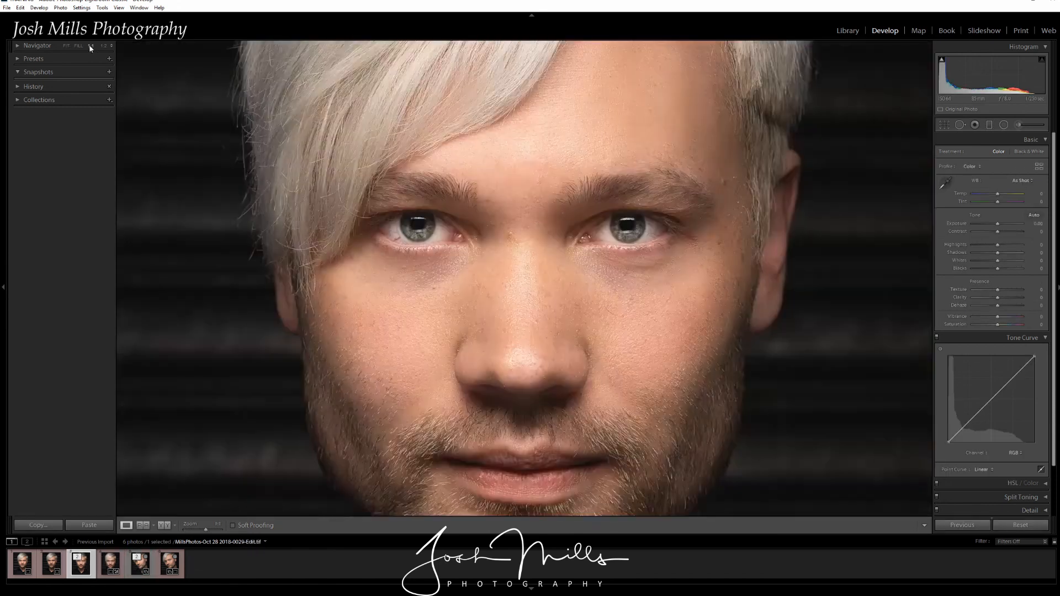
{"action": "left_click_drag", "start_coordinate": [566, 142], "coordinate": [504, 403]}
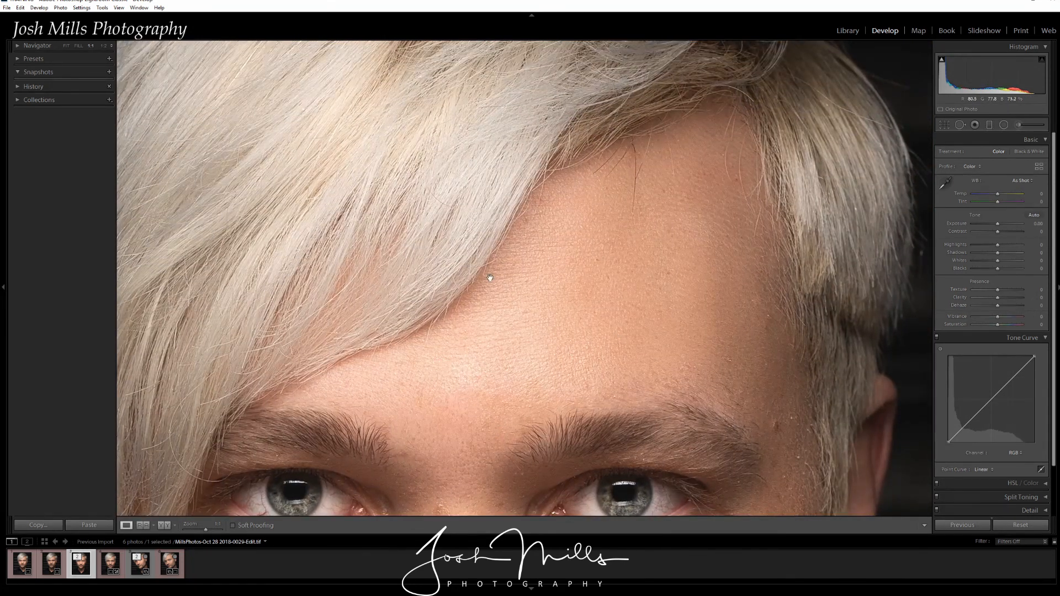
{"action": "left_click_drag", "start_coordinate": [649, 322], "coordinate": [609, 185]}
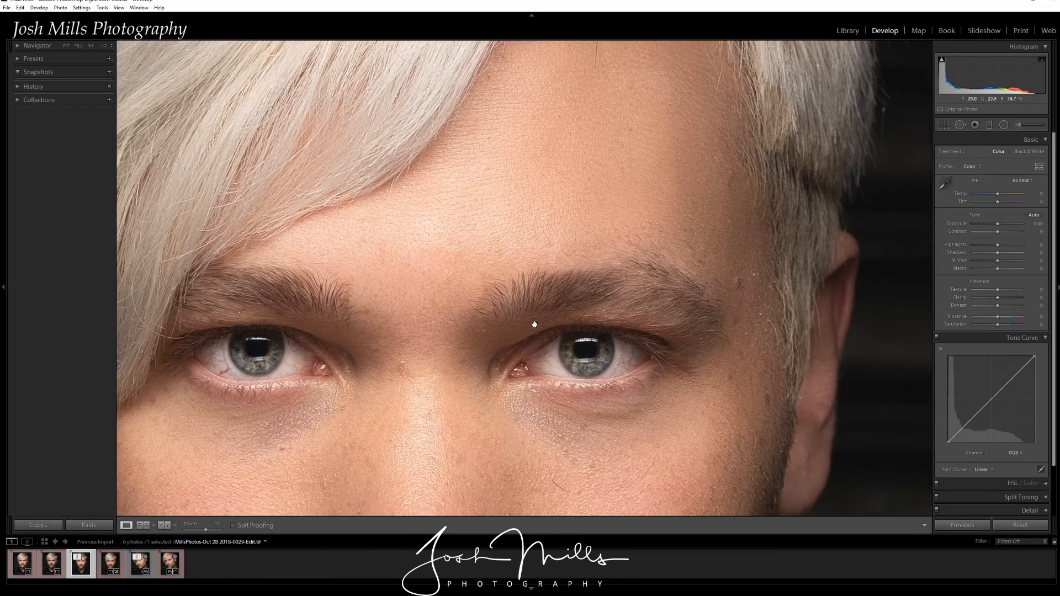
{"action": "left_click_drag", "start_coordinate": [475, 298], "coordinate": [525, 180]}
{"action": "left_click_drag", "start_coordinate": [470, 262], "coordinate": [431, 160]}
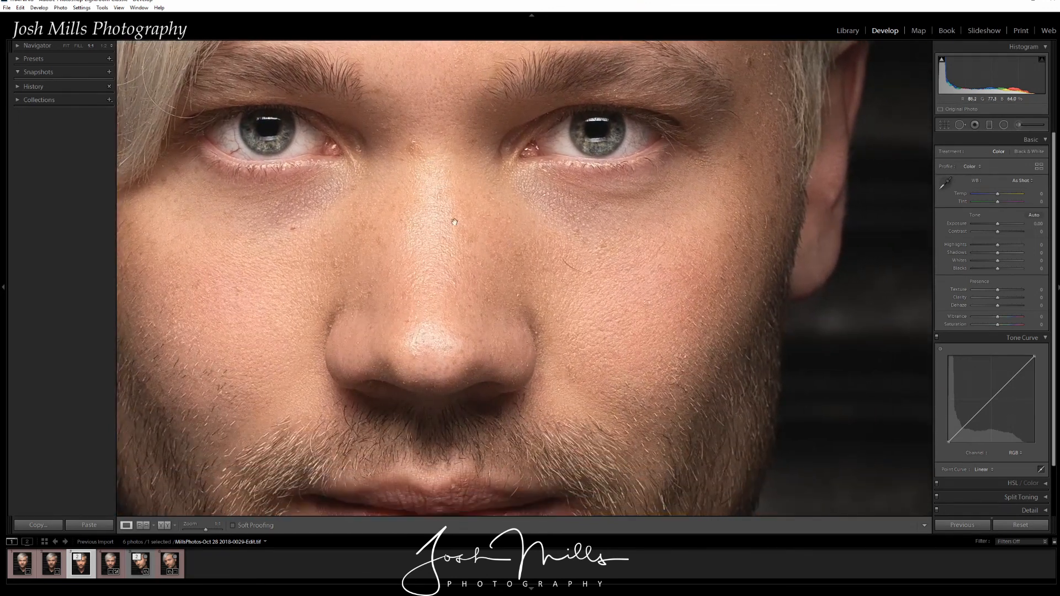
{"action": "left_click_drag", "start_coordinate": [450, 243], "coordinate": [449, 206]}
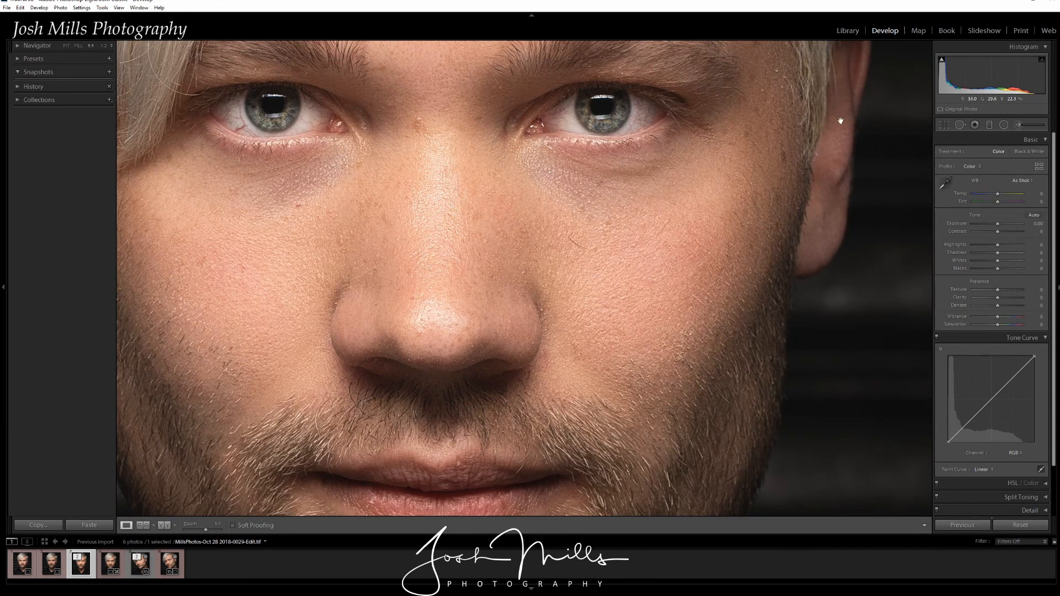
- Heal the stray hair on the cheek and the small blemishes around the mouth and nose bridge with Spot Removal
{"action": "left_click", "coordinate": [960, 126]}
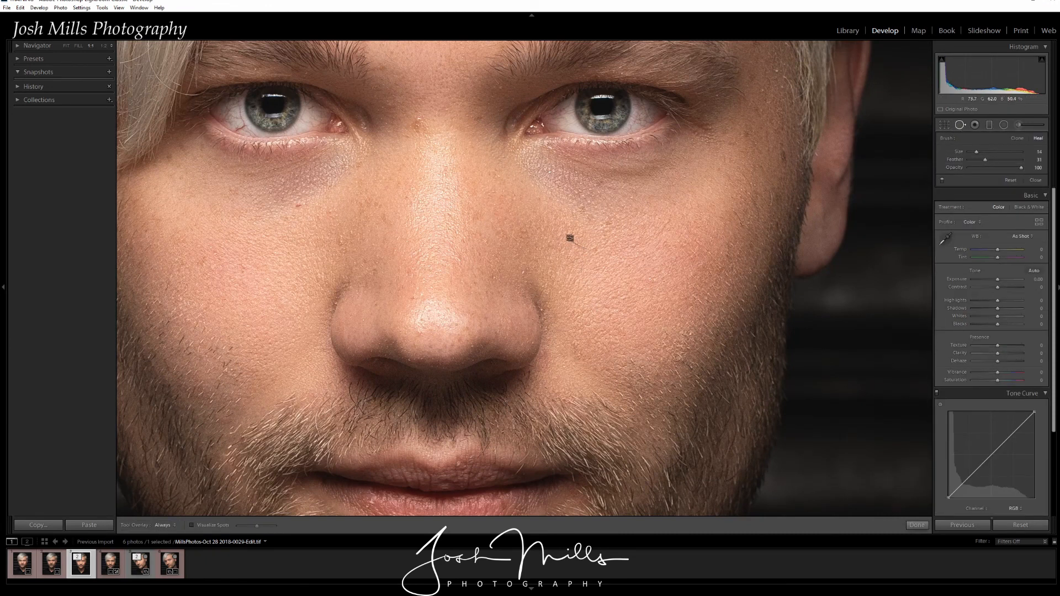
{"action": "left_click_drag", "start_coordinate": [587, 250], "coordinate": [584, 248]}
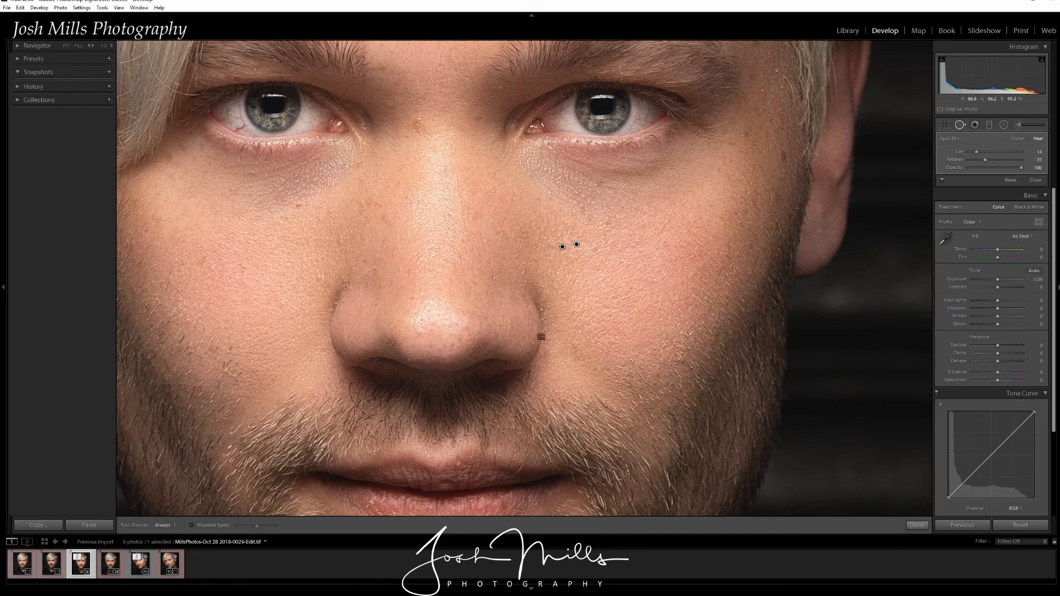
{"action": "left_click", "coordinate": [459, 463]}
{"action": "left_click", "coordinate": [372, 502]}
{"action": "left_click", "coordinate": [420, 118]}
- Heal the spots along the temple and hairline and the blemish between the eyebrow and eyelid
{"action": "left_click_drag", "start_coordinate": [503, 100], "coordinate": [544, 336]}
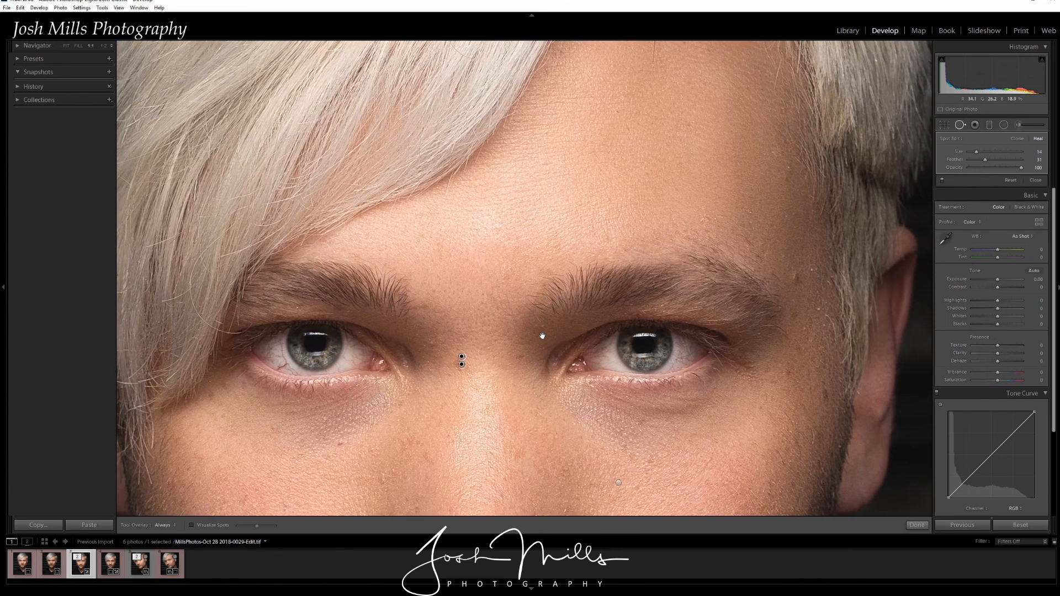
{"action": "left_click_drag", "start_coordinate": [634, 203], "coordinate": [491, 264]}
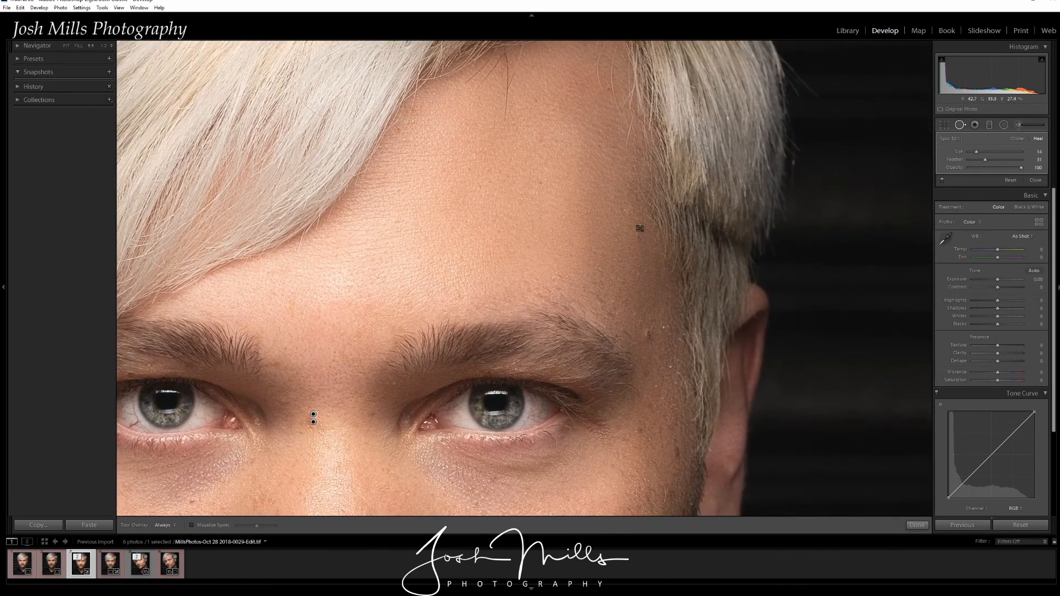
{"action": "left_click", "coordinate": [640, 224]}
{"action": "left_click", "coordinate": [654, 328]}
{"action": "left_click", "coordinate": [670, 367]}
{"action": "mouse_move", "coordinate": [301, 333]}
{"action": "left_mouse_down"}
{"action": "mouse_move", "coordinate": [482, 257]}
{"action": "mouse_move", "coordinate": [509, 257]}
{"action": "left_mouse_up"}
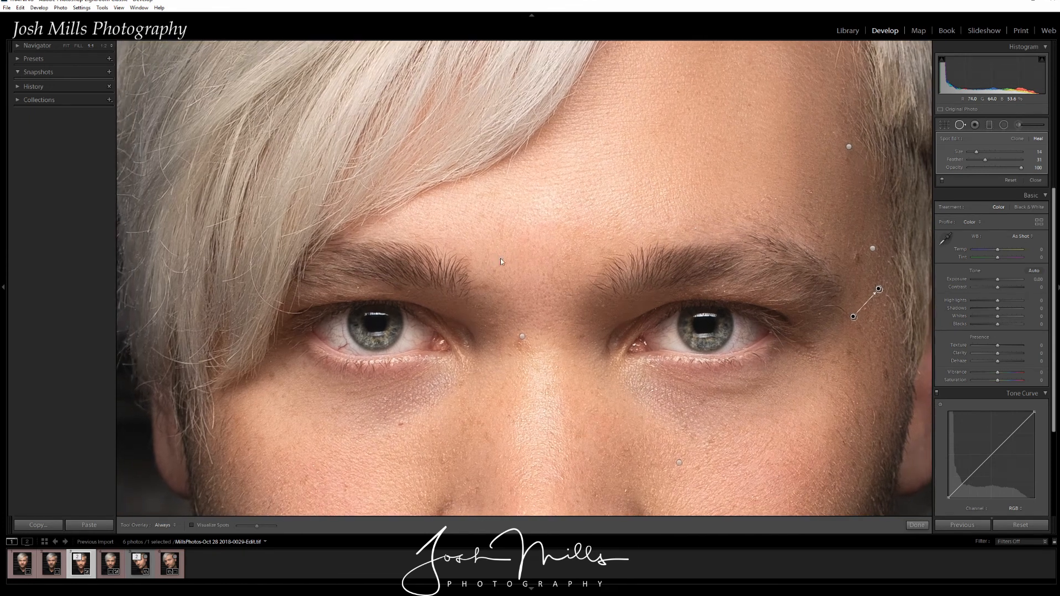
{"action": "left_click", "coordinate": [357, 286]}
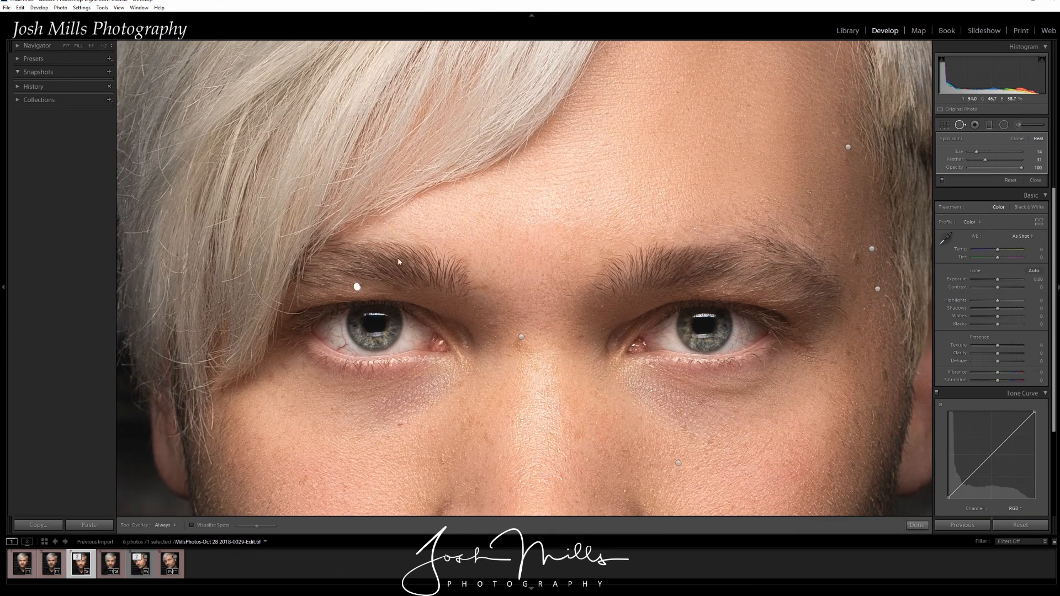
- Heal the stray hair hanging over the upper forehead, finish Spot Removal and return to the full portrait
{"action": "mouse_move", "coordinate": [558, 202]}
{"action": "left_mouse_down"}
{"action": "mouse_move", "coordinate": [481, 292]}
{"action": "mouse_move", "coordinate": [414, 323]}
{"action": "left_mouse_up"}
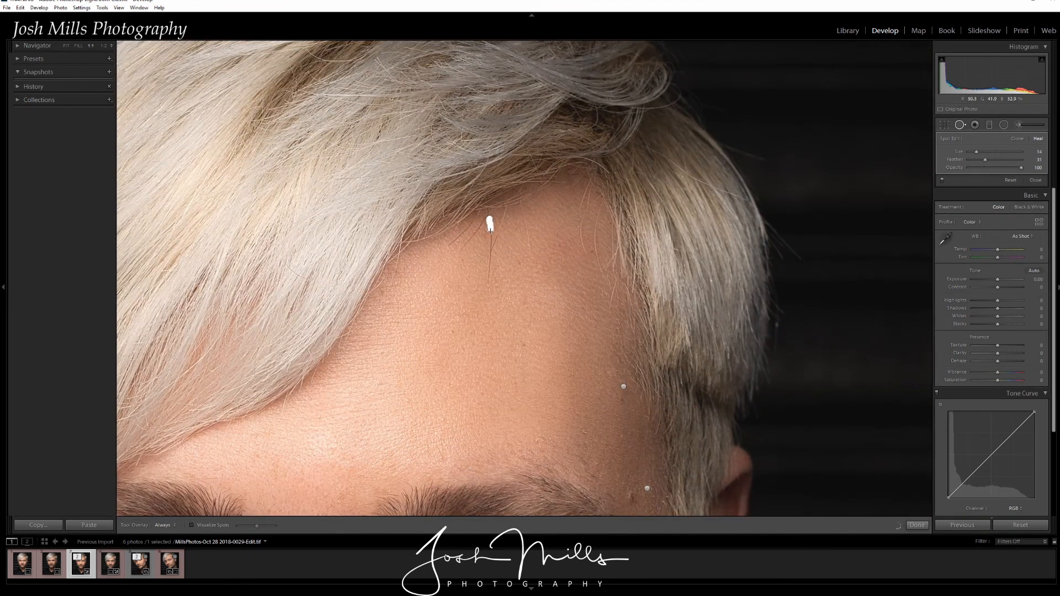
{"action": "left_click_drag", "start_coordinate": [490, 250], "coordinate": [488, 287]}
{"action": "left_click", "coordinate": [960, 125]}
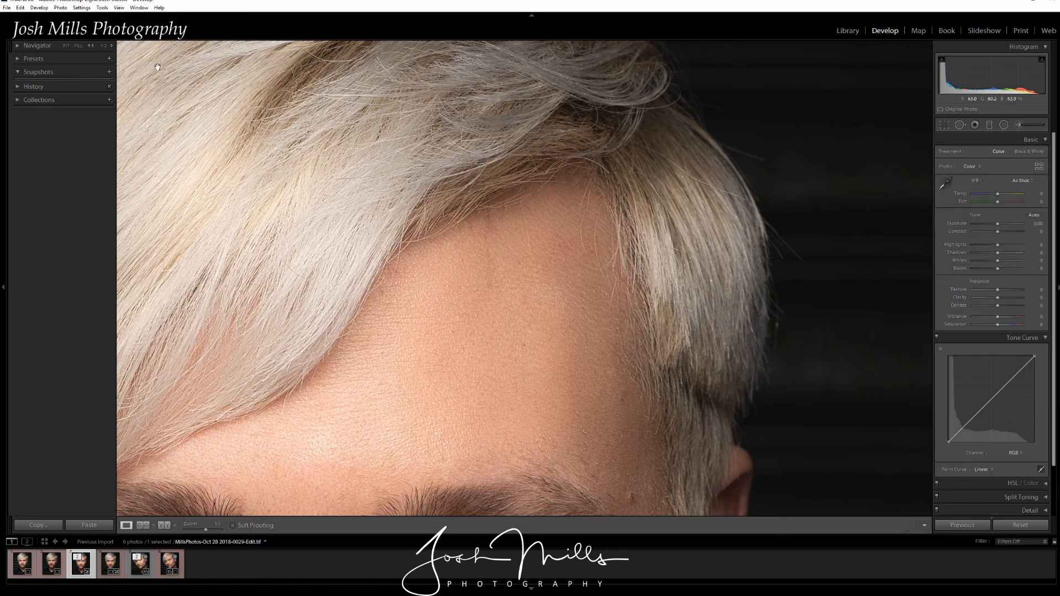
{"action": "left_click", "coordinate": [104, 46]}
{"action": "left_click", "coordinate": [586, 189]}
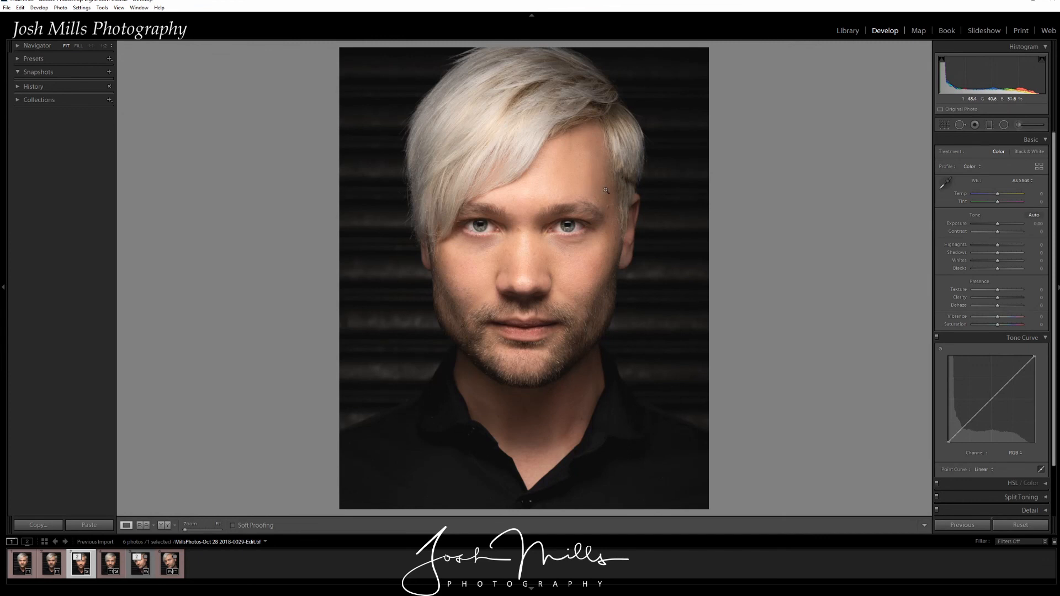